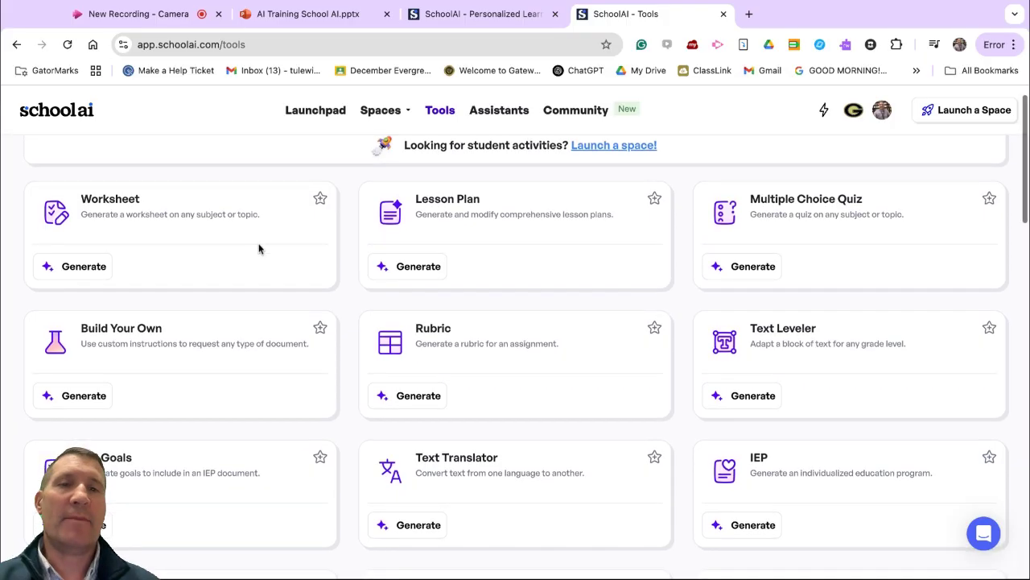
Step: Start launching a space and browse the ready-to-launch spaces in the History subject
scroll(351, 219, up, 2)
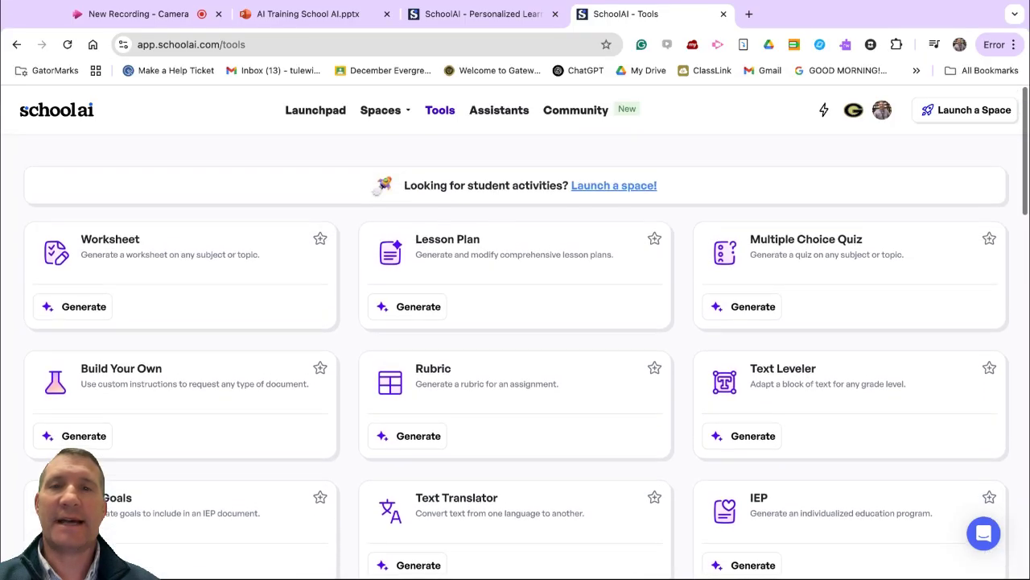
click(374, 113)
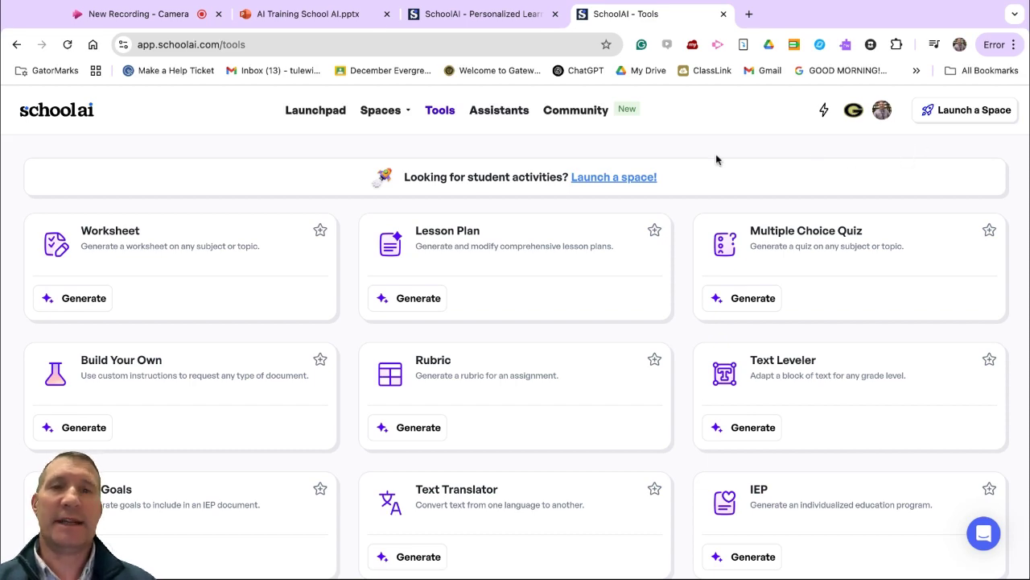
click(982, 113)
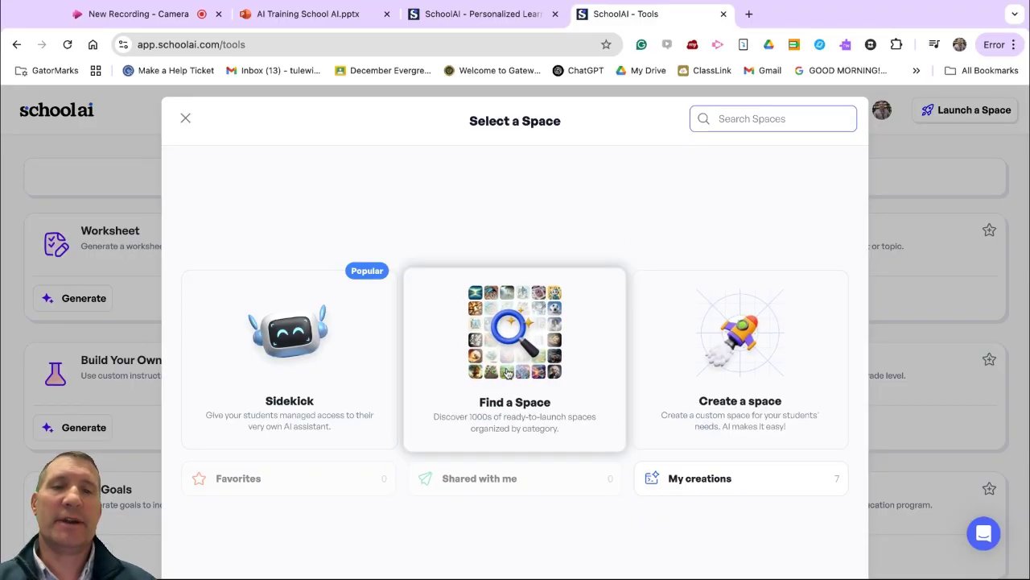
scroll(509, 374, down, 1)
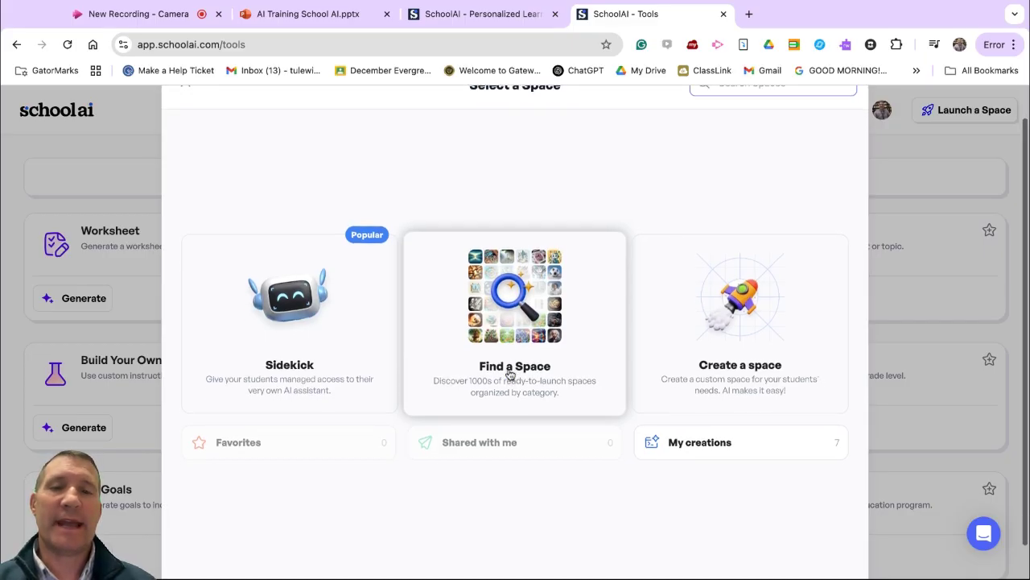
click(585, 265)
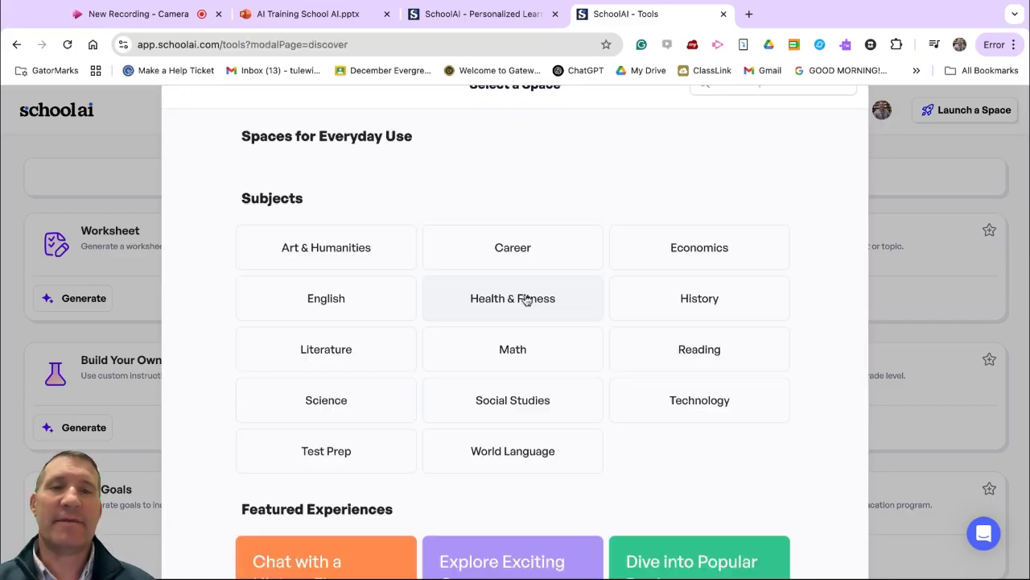
scroll(599, 392, down, 5)
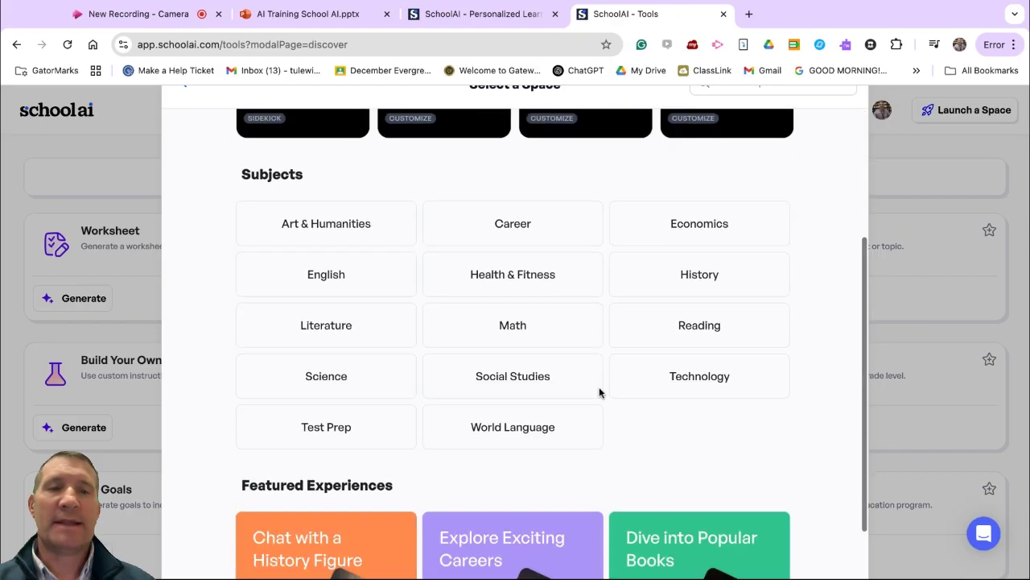
click(697, 274)
Step: Open the World War Two topic exploration from the History spaces and start its preview
scroll(675, 376, down, 20)
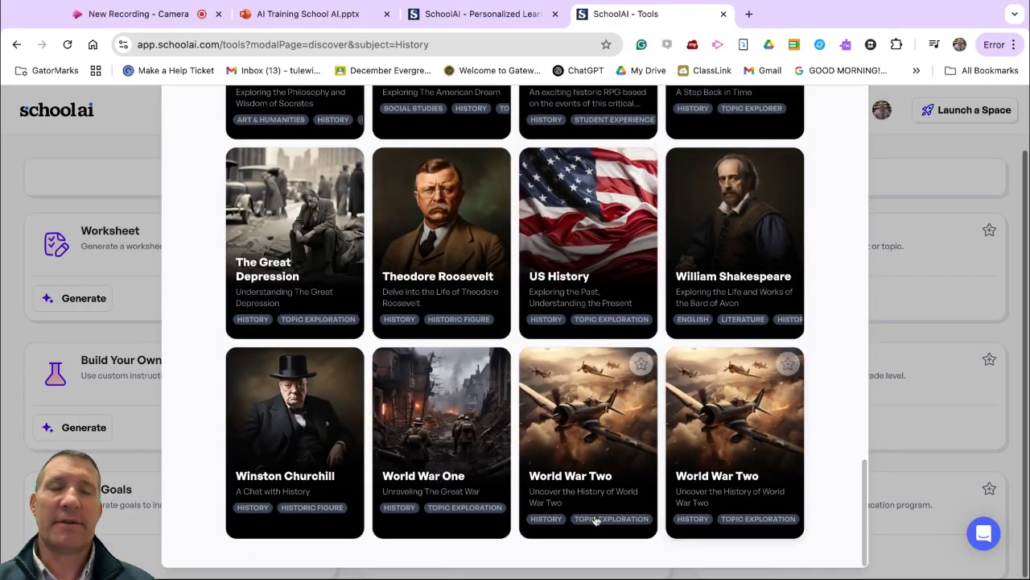
scroll(491, 119, up, 3)
scroll(490, 119, up, 8)
scroll(489, 119, down, 12)
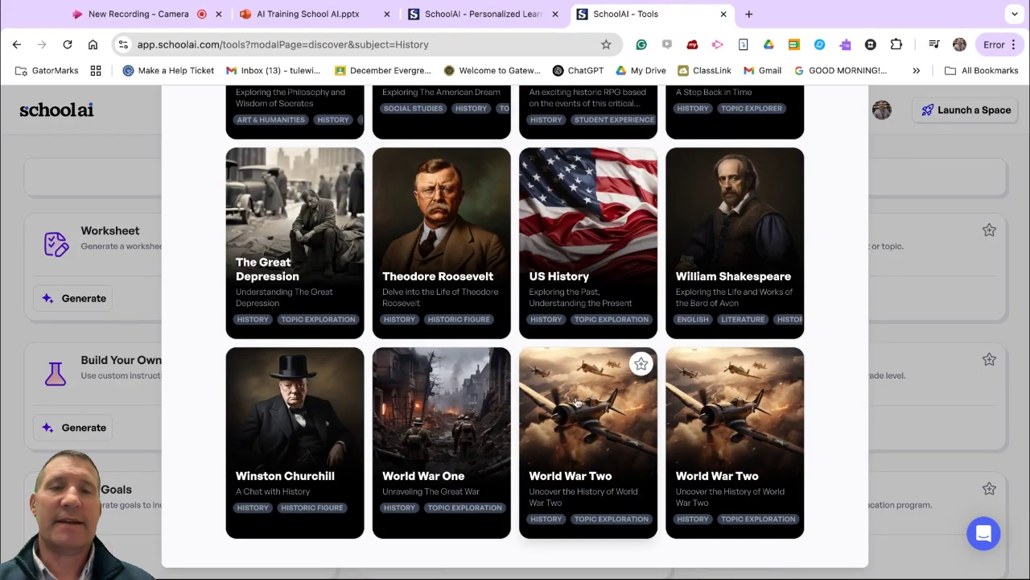
click(588, 445)
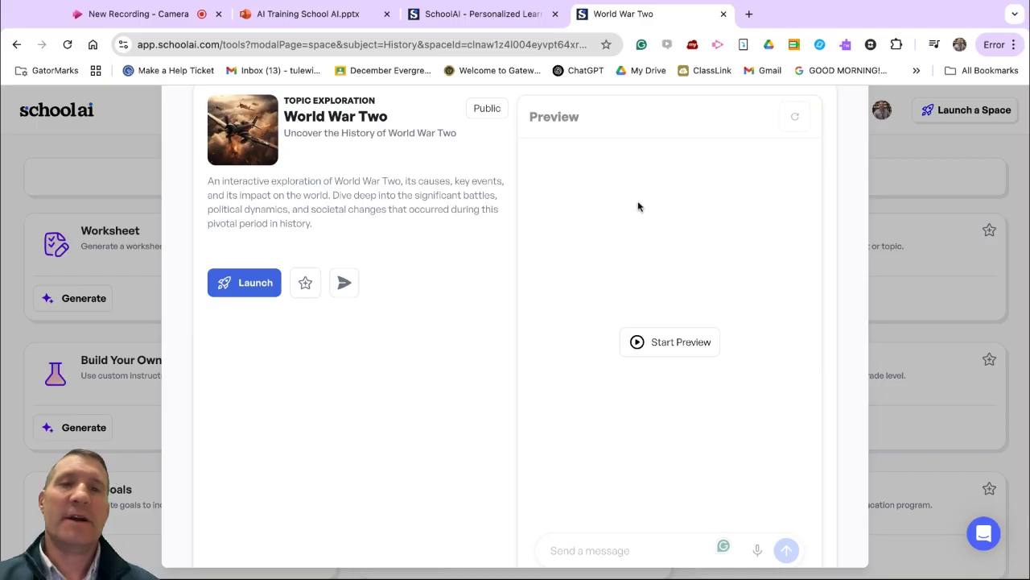
click(699, 342)
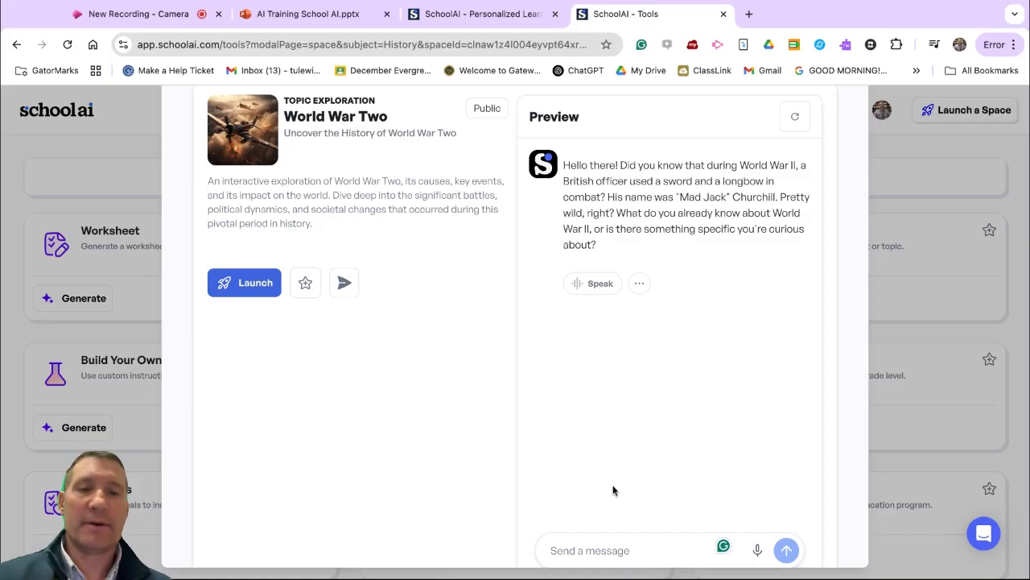
Step: Send a message in the World War Two preview chat saying that the Germans started everything
scroll(614, 489, down, 2)
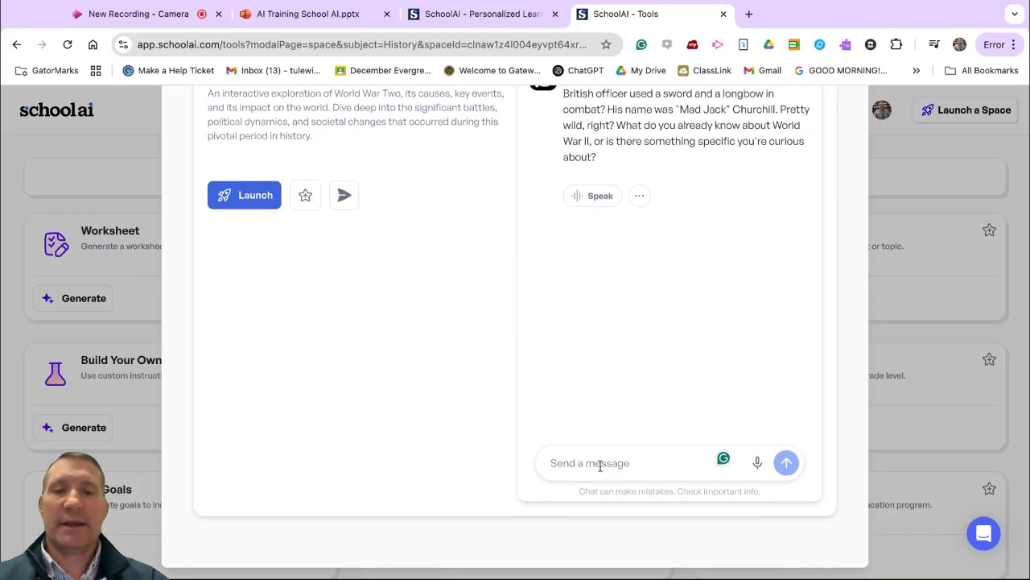
text(The)
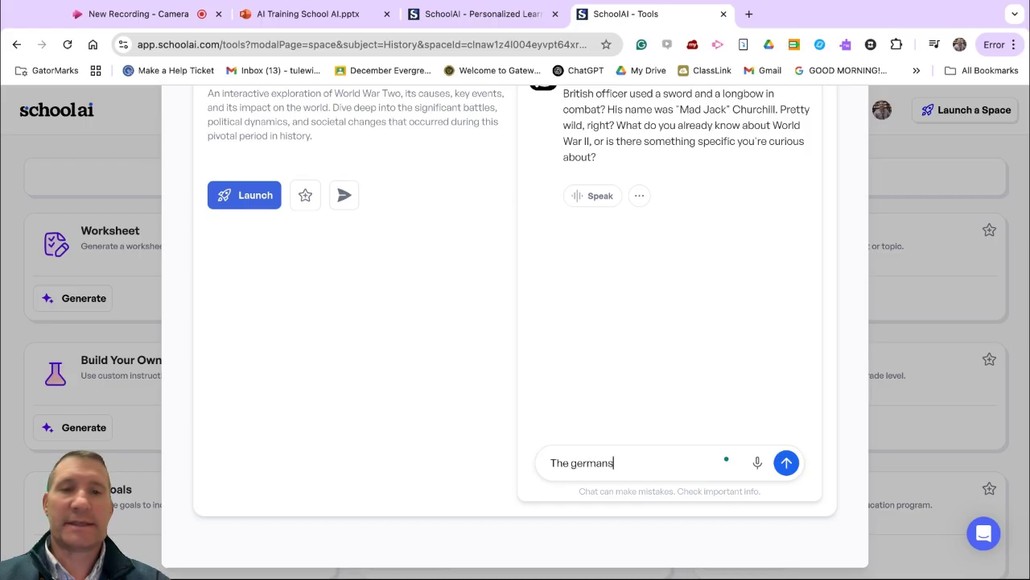
text( germaans st)
click(602, 463)
text(arted everything)
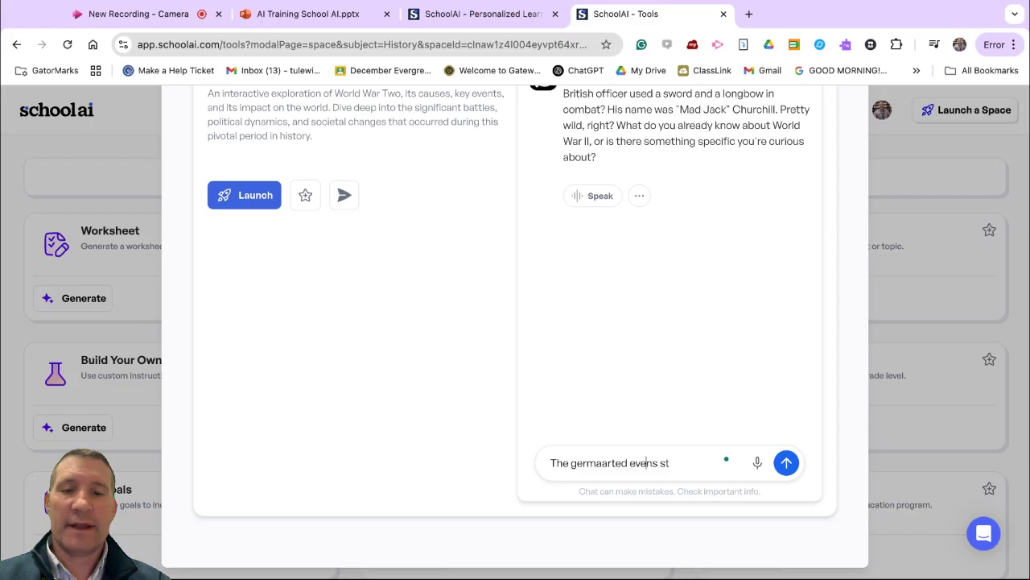
key(Return)
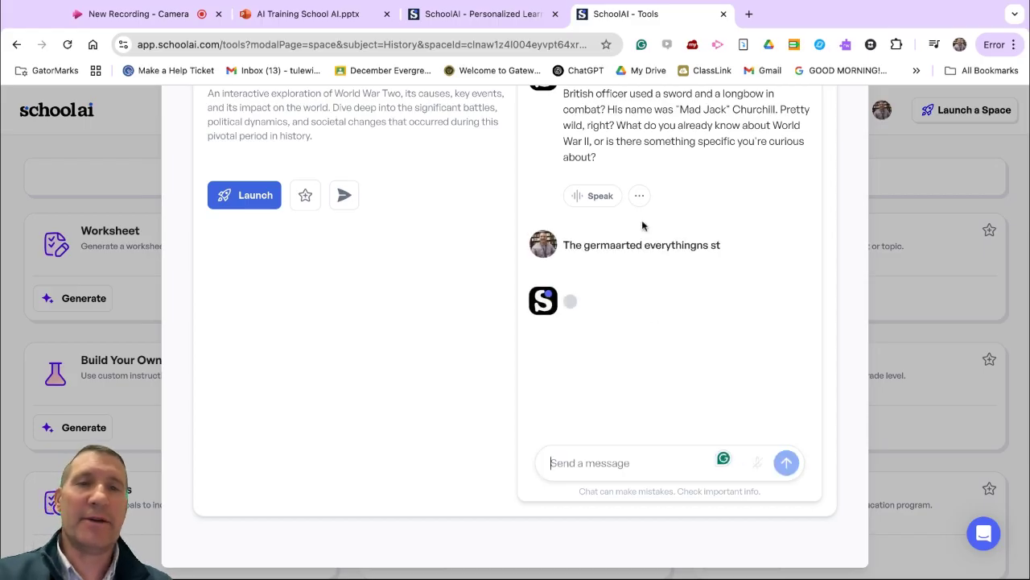
Step: Send the corrected message "the germans started the war" in the preview chat
text(t)
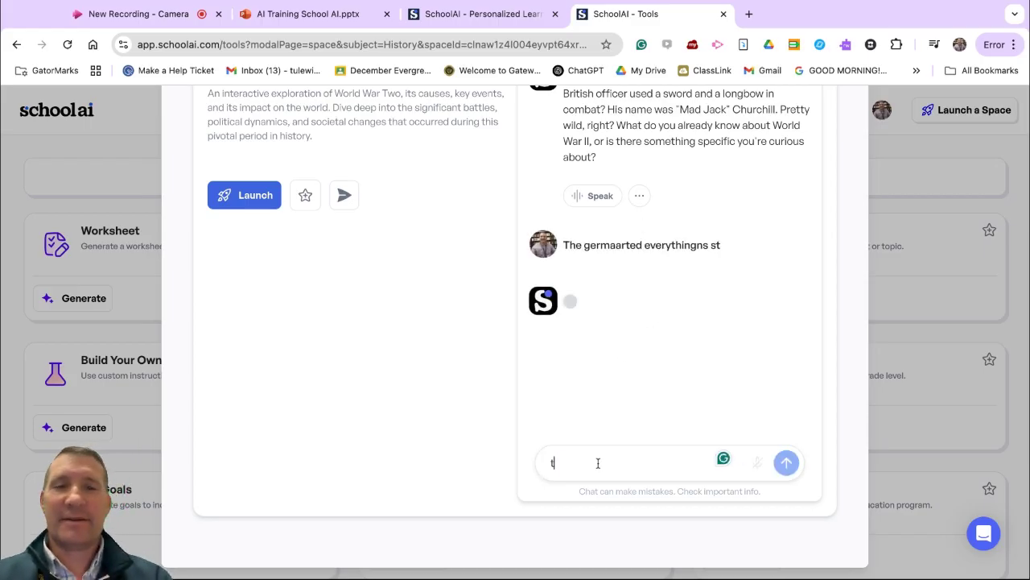
text(he germans)
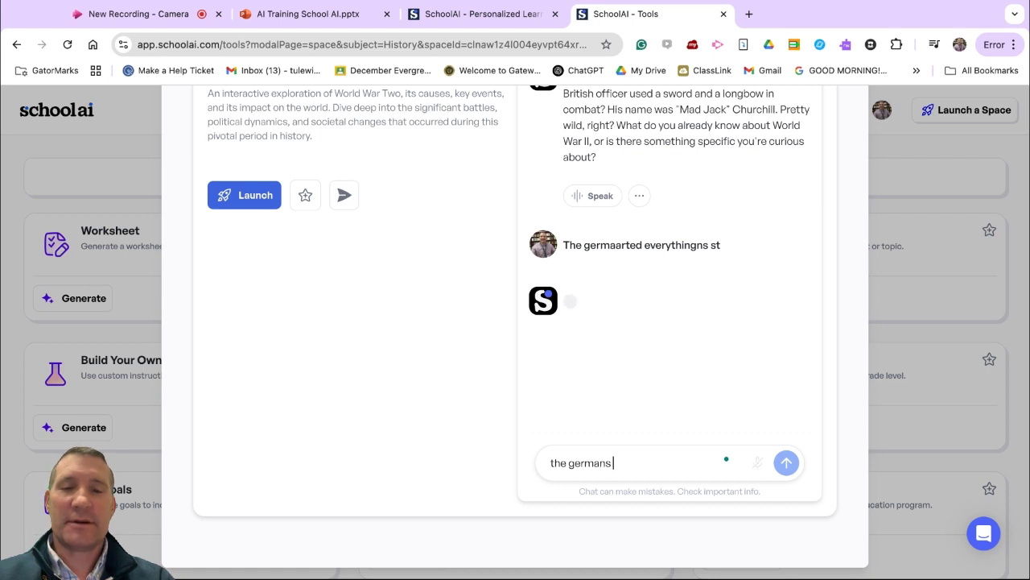
text( started the war)
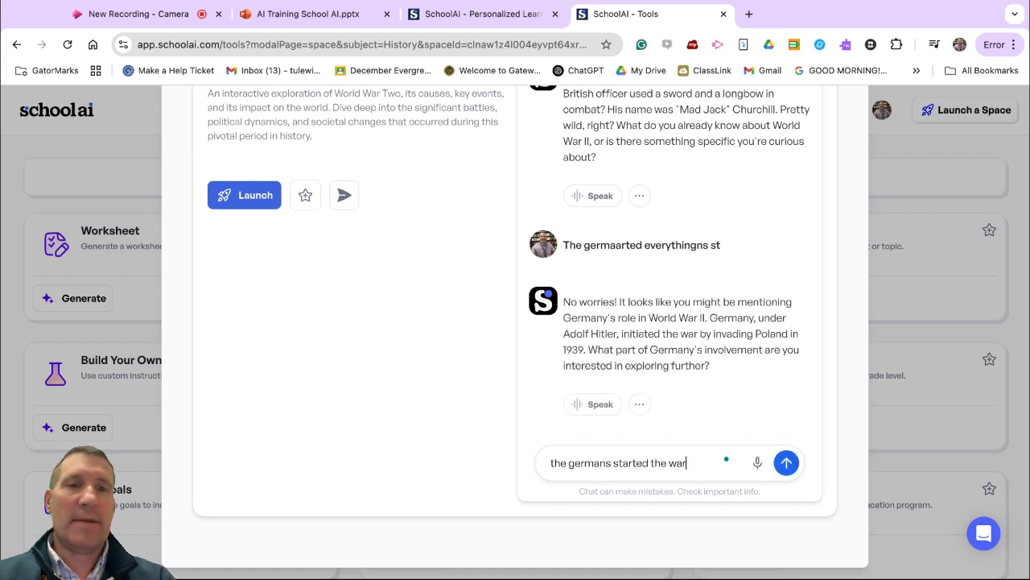
key(Return)
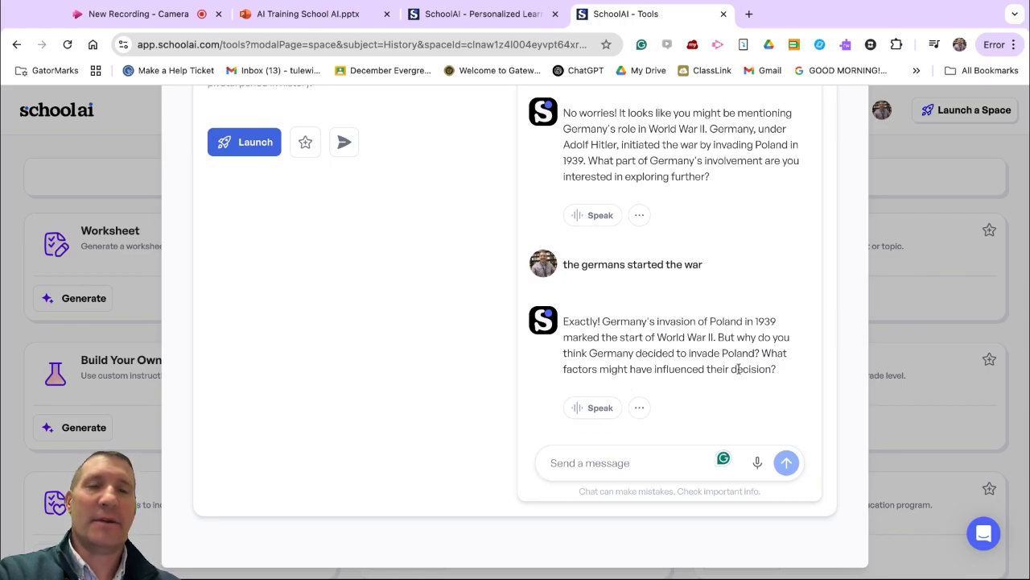
Step: Review the World War Two preview conversation and close the space details
scroll(739, 368, up, 5)
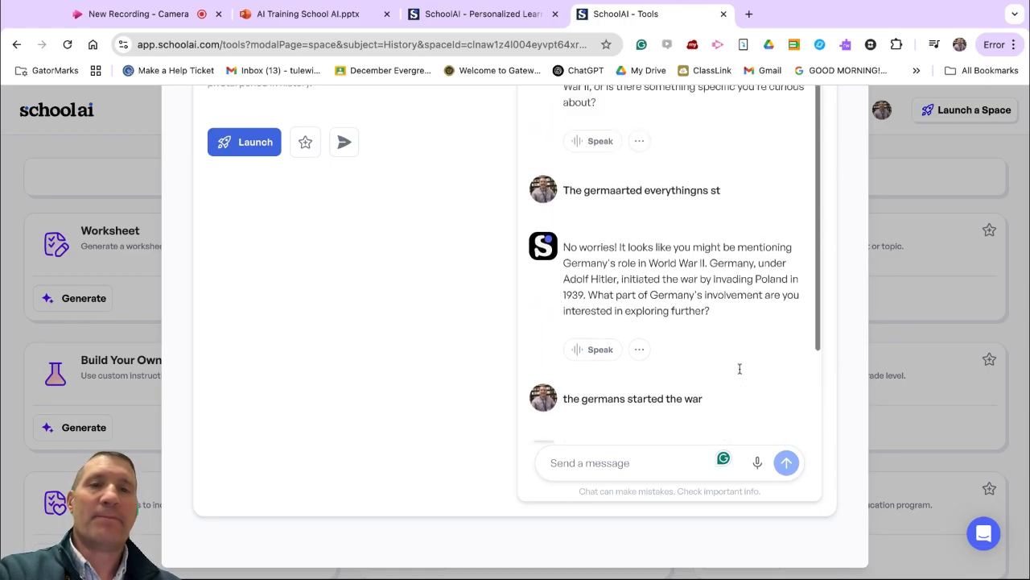
scroll(612, 402, down, 3)
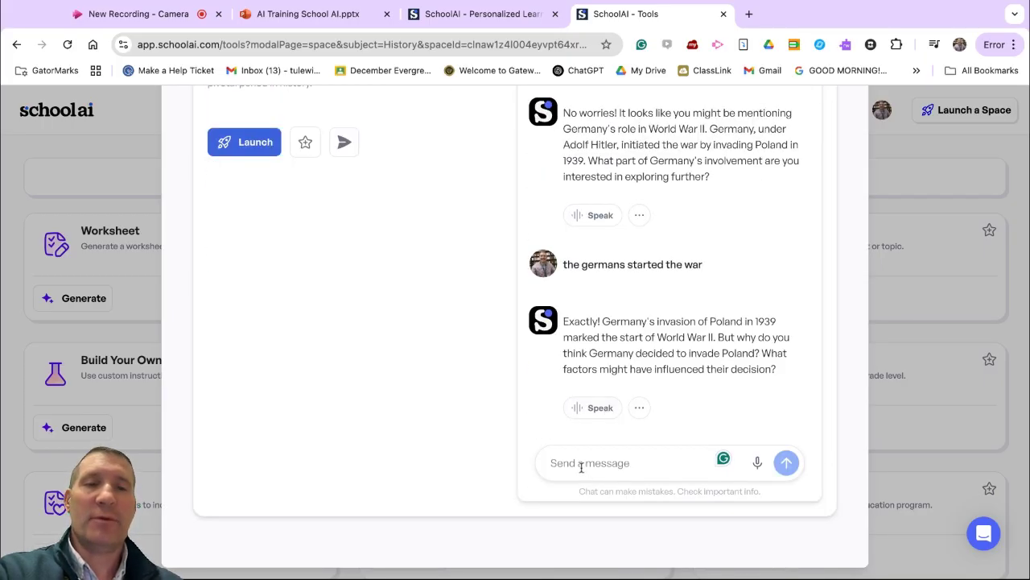
scroll(612, 386, up, 5)
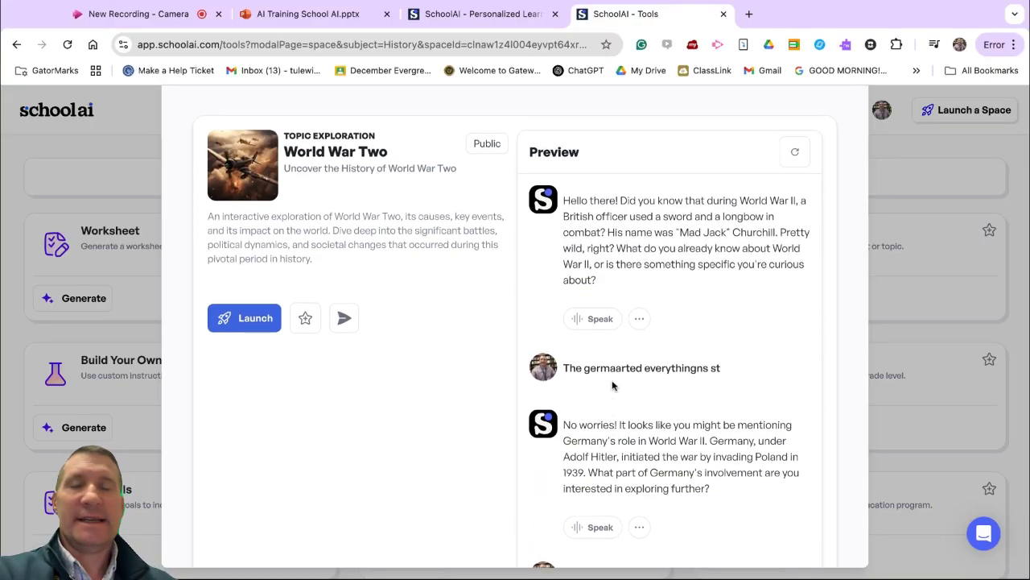
click(143, 159)
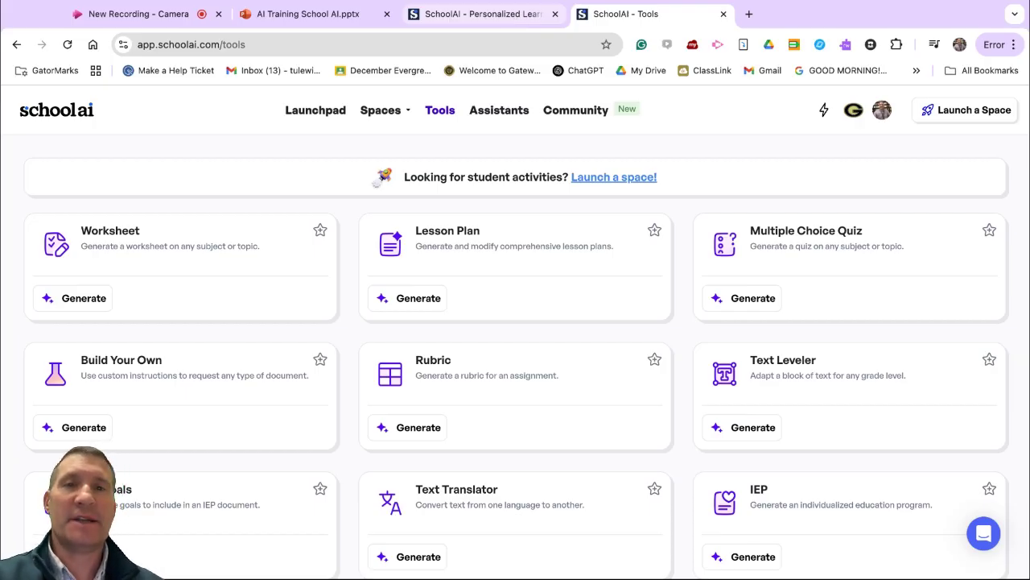
click(482, 13)
click(622, 16)
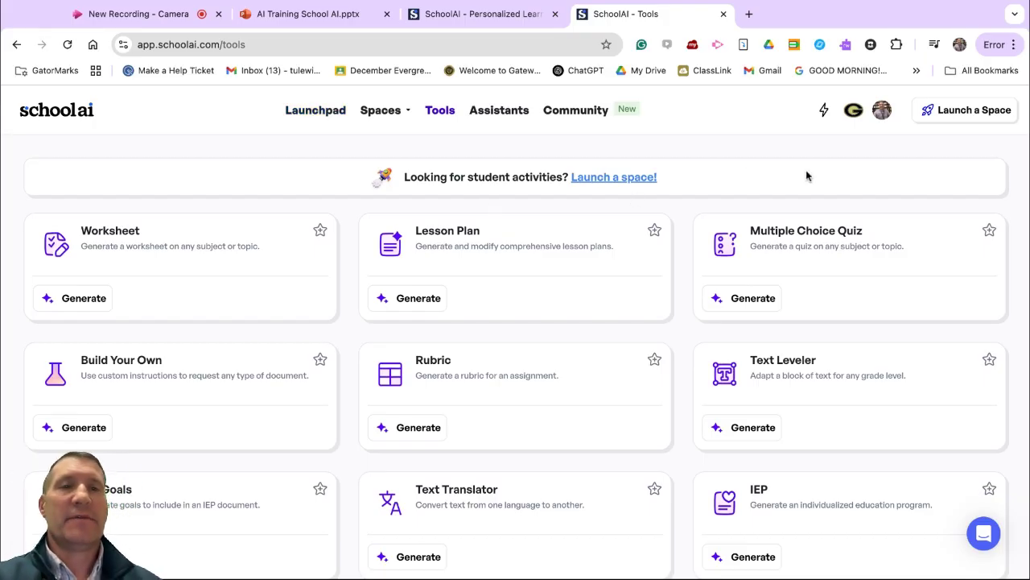
scroll(808, 176, down, 1)
scroll(807, 175, up, 1)
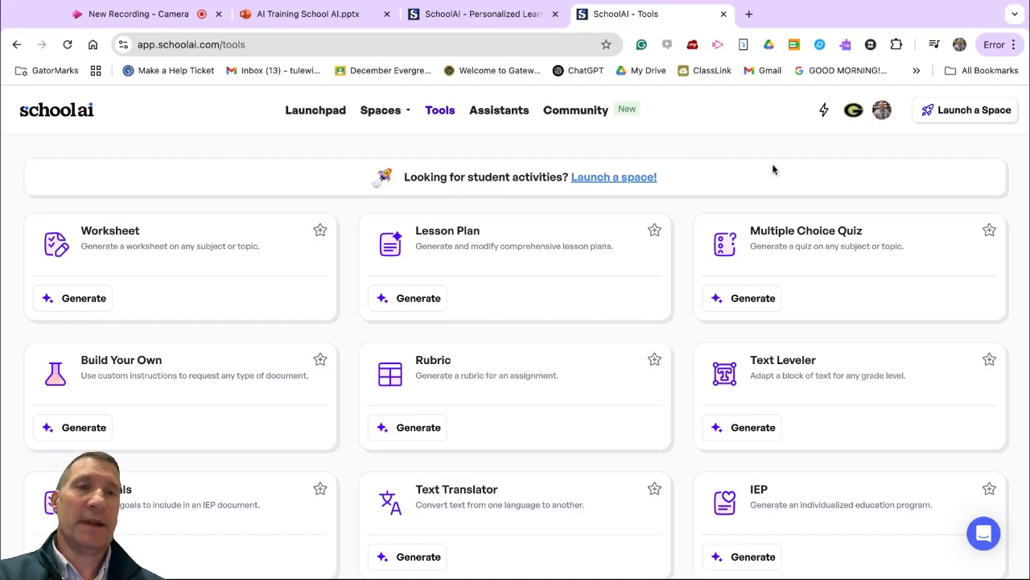
Step: Find the Reading subject among the ready-to-launch spaces and open the "Brown Bear, Brown Bear, What Do You See?" book explorer
click(988, 113)
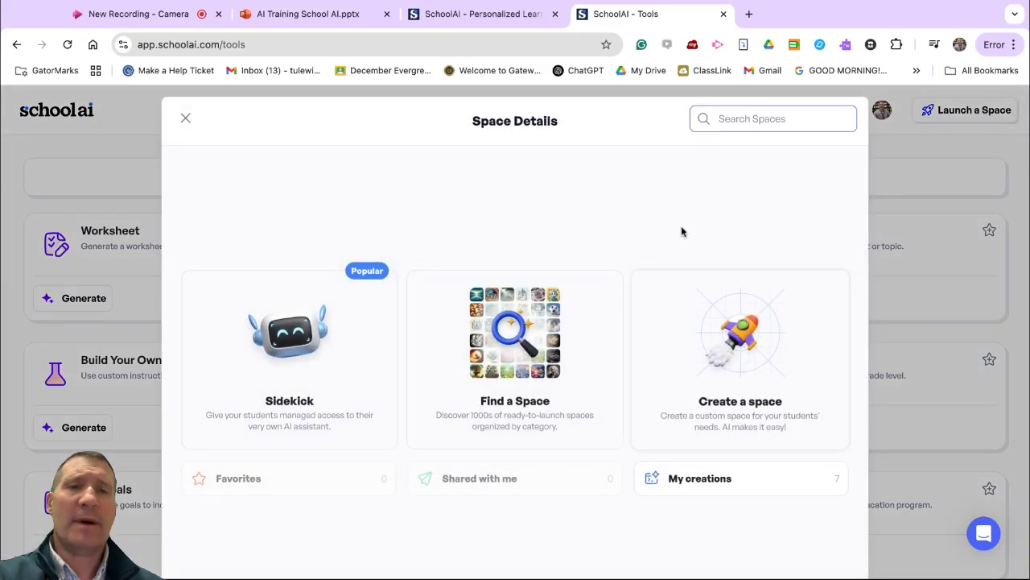
click(527, 362)
scroll(527, 363, down, 5)
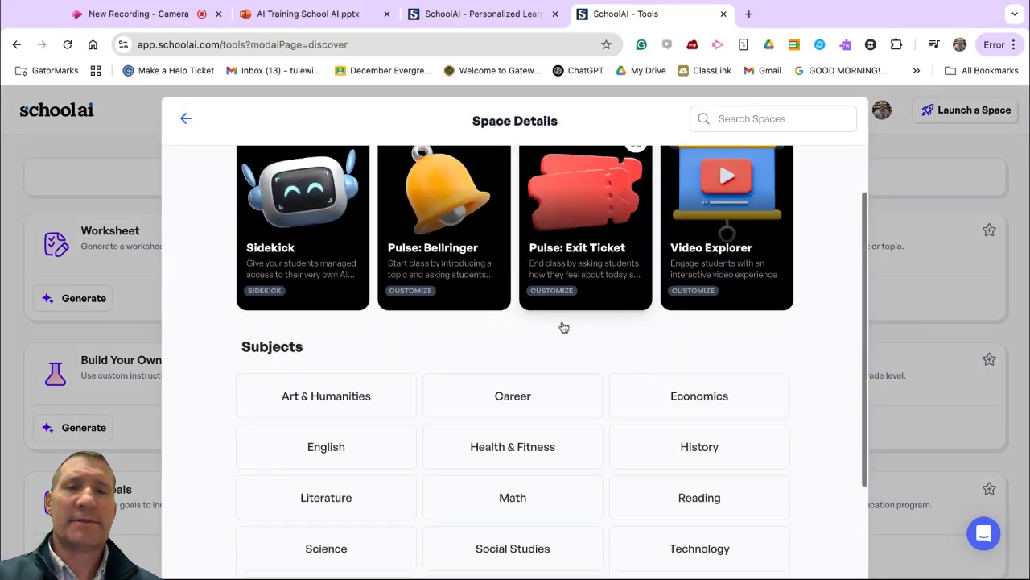
scroll(463, 201, up, 1)
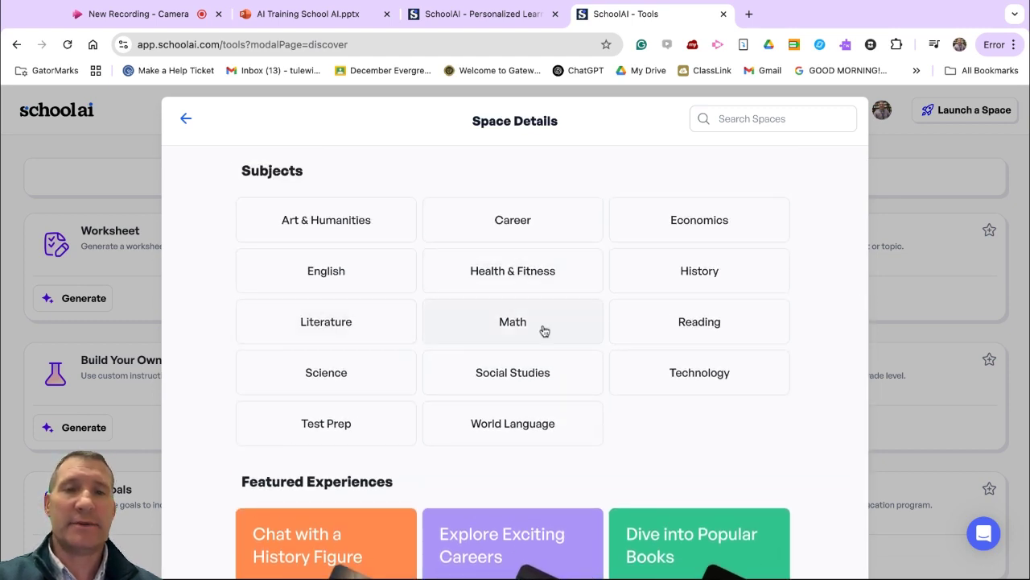
click(700, 322)
scroll(635, 338, down, 2)
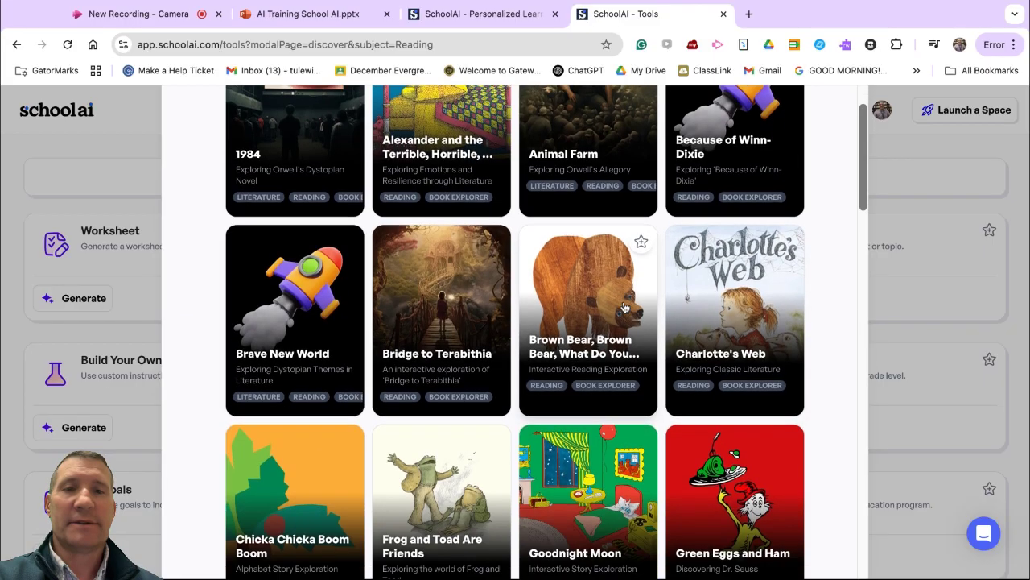
click(611, 262)
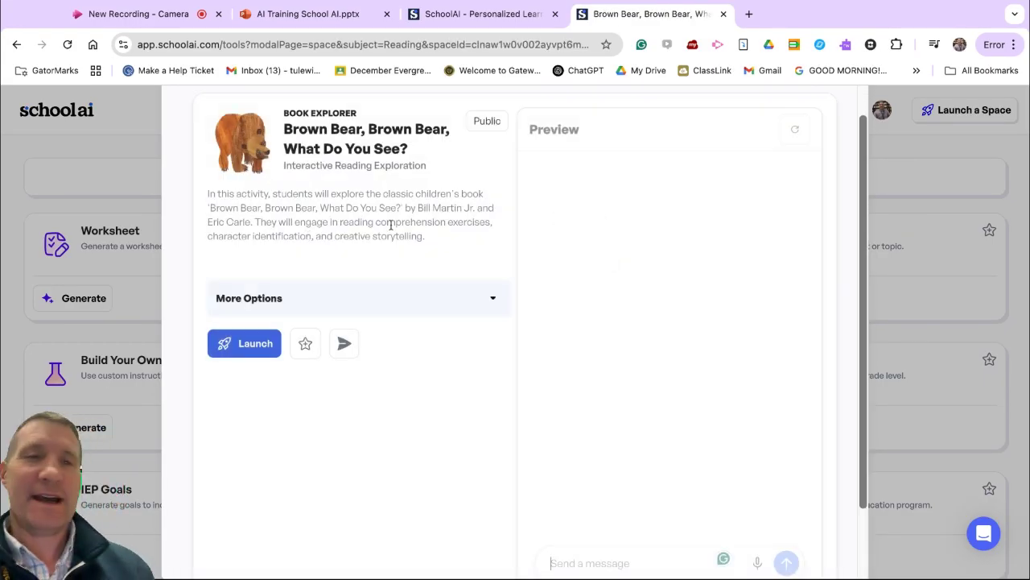
Step: Return from the book explorer to the space catalogue and look through the everyday-use spaces and subject categories
scroll(318, 226, up, 1)
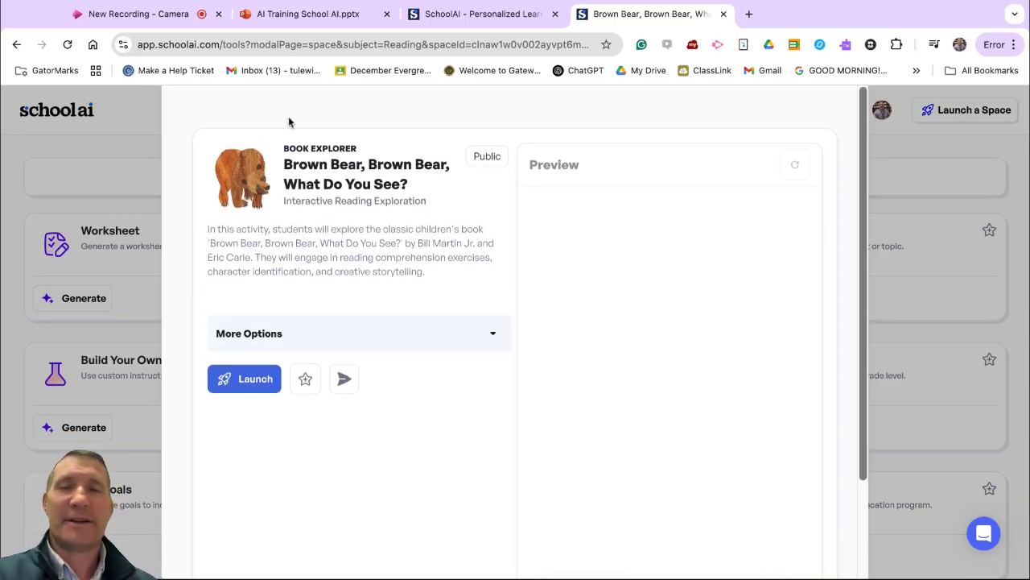
click(16, 44)
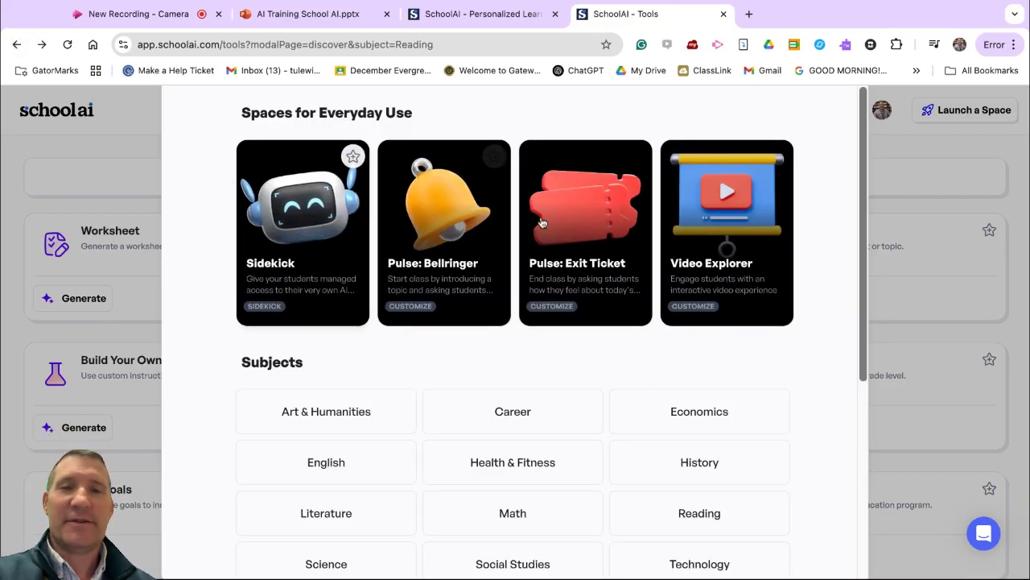
scroll(583, 254, up, 1)
scroll(582, 254, down, 4)
scroll(582, 254, up, 5)
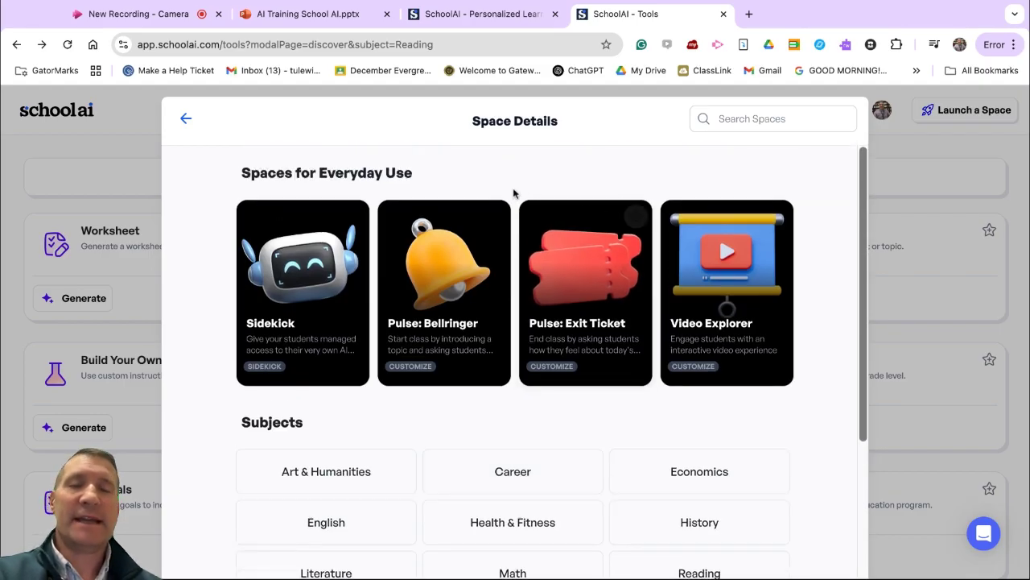
scroll(513, 193, down, 1)
scroll(514, 193, down, 1)
scroll(513, 194, up, 2)
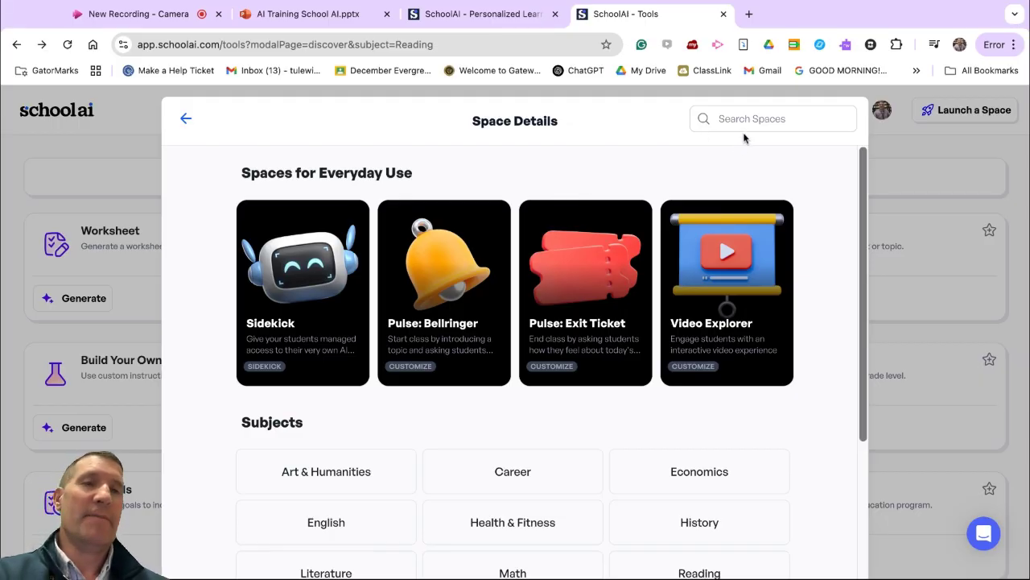
scroll(686, 368, down, 3)
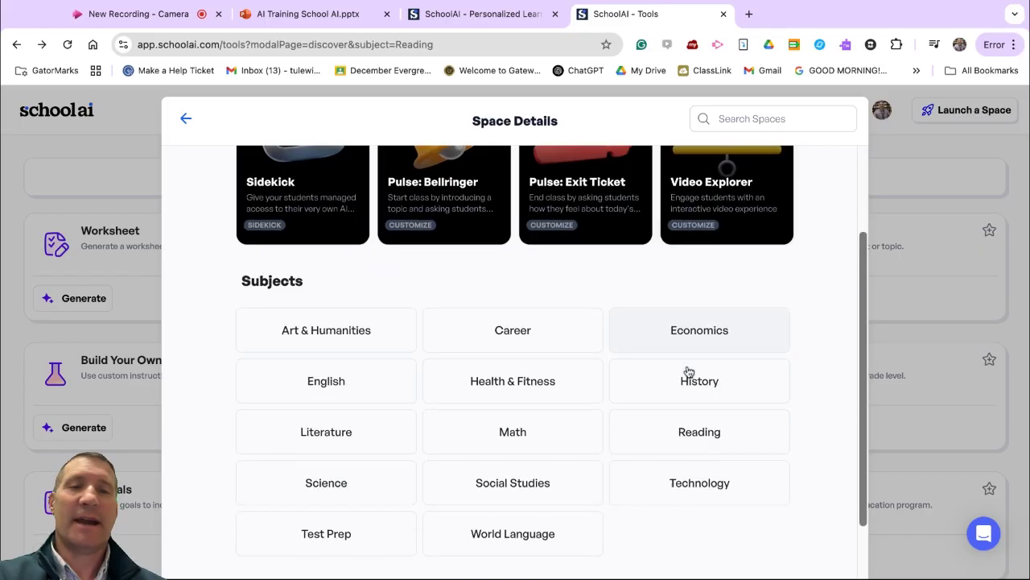
scroll(688, 372, up, 3)
scroll(689, 372, up, 1)
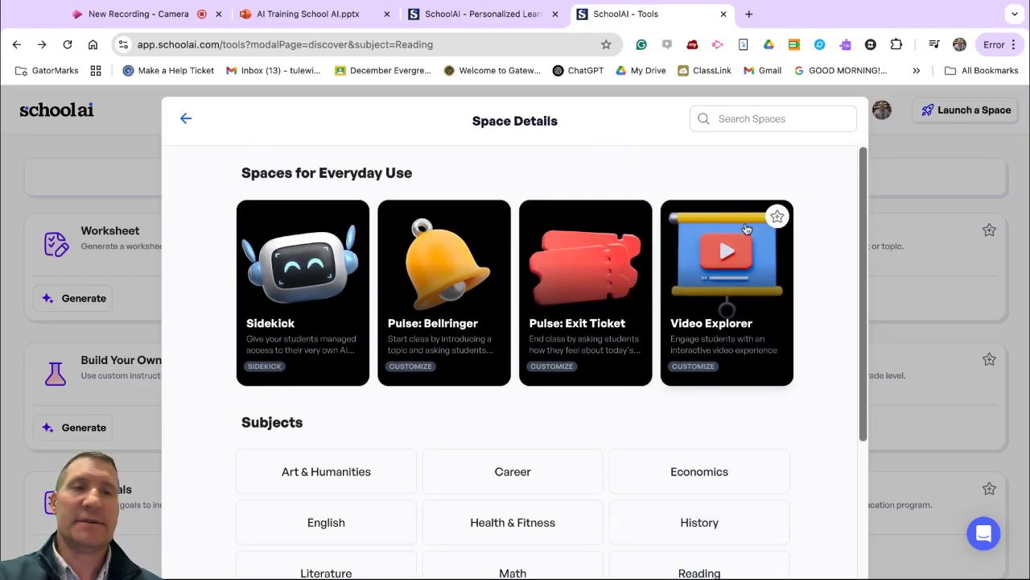
Step: Leave the space catalogue and start creating a custom space titled "Plant Cells and Animal Cells"
click(904, 178)
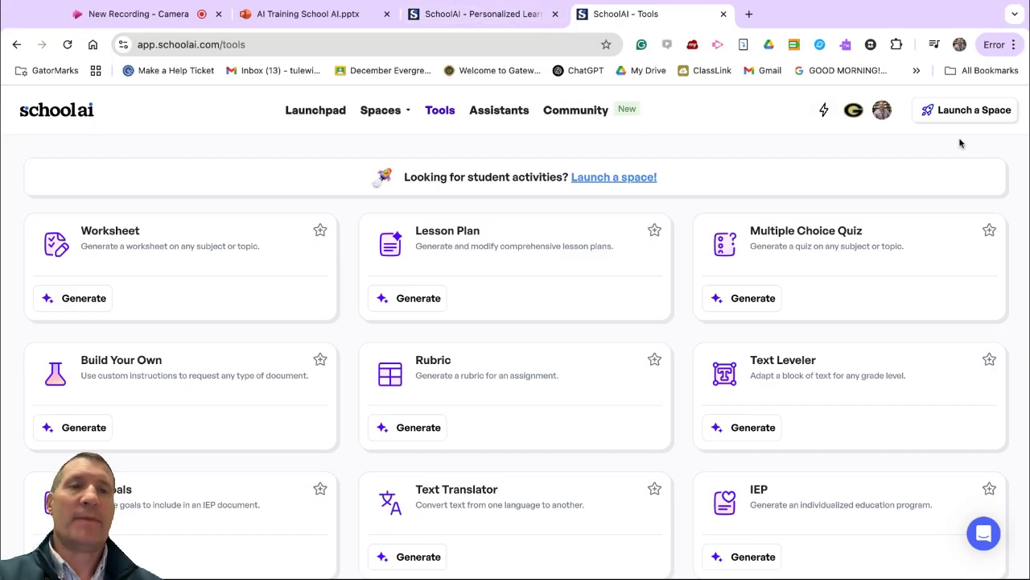
click(982, 114)
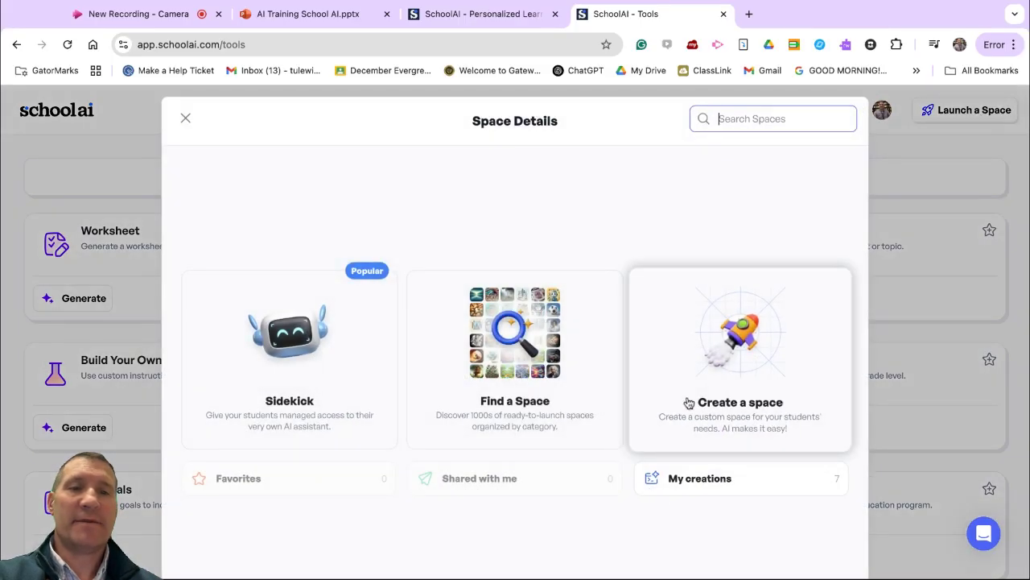
click(757, 338)
click(160, 284)
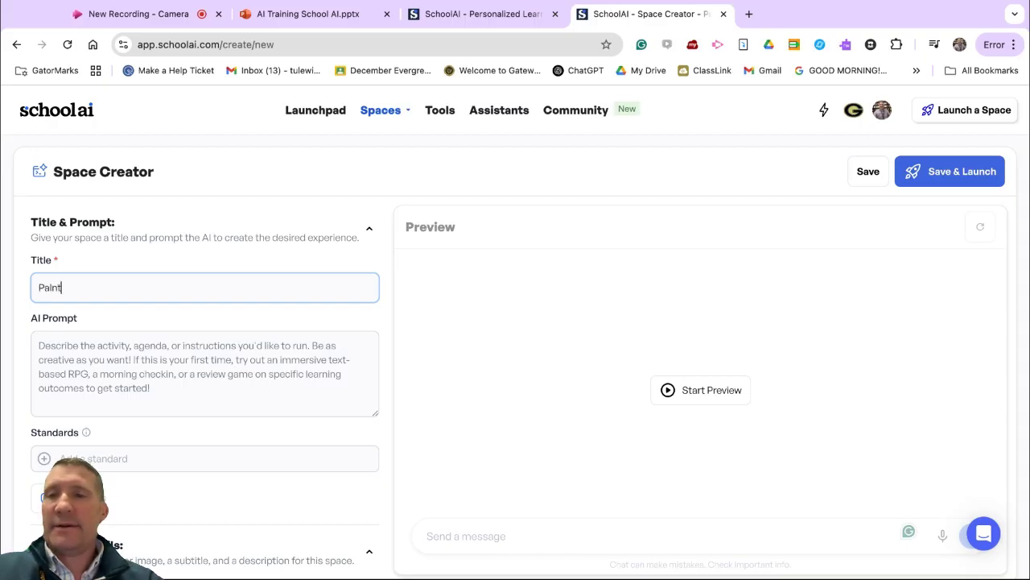
text(nt)
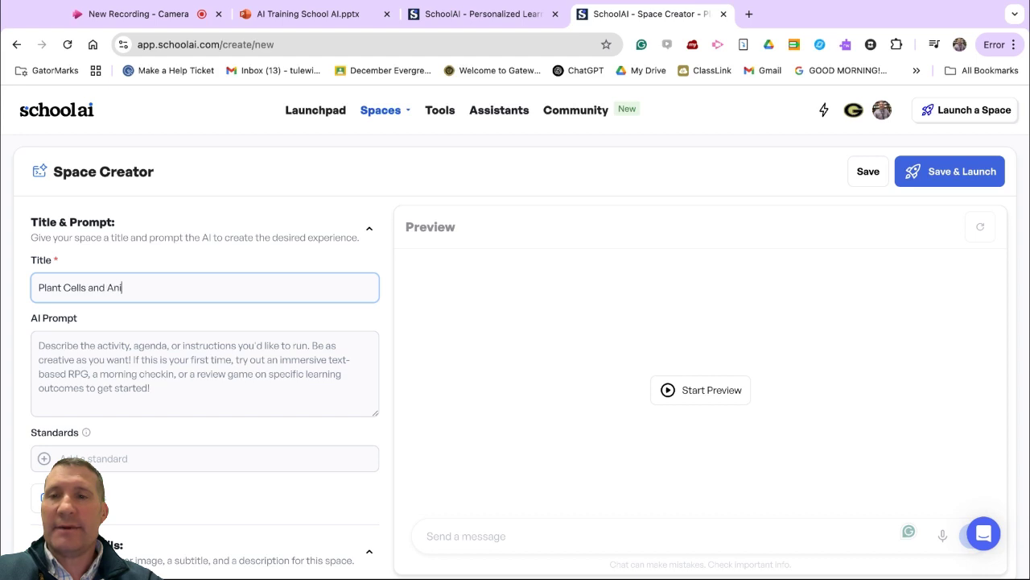
Step: Enter the AI prompt "Can you discuss the differeneces between plant cells and animal cells with the students."
click(132, 359)
text(Can you c)
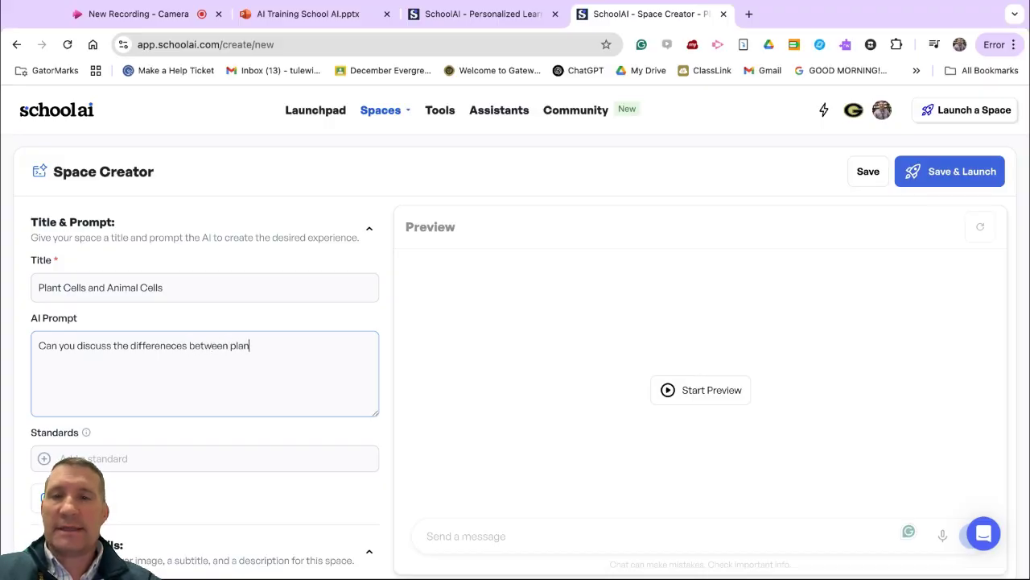
text(s and an)
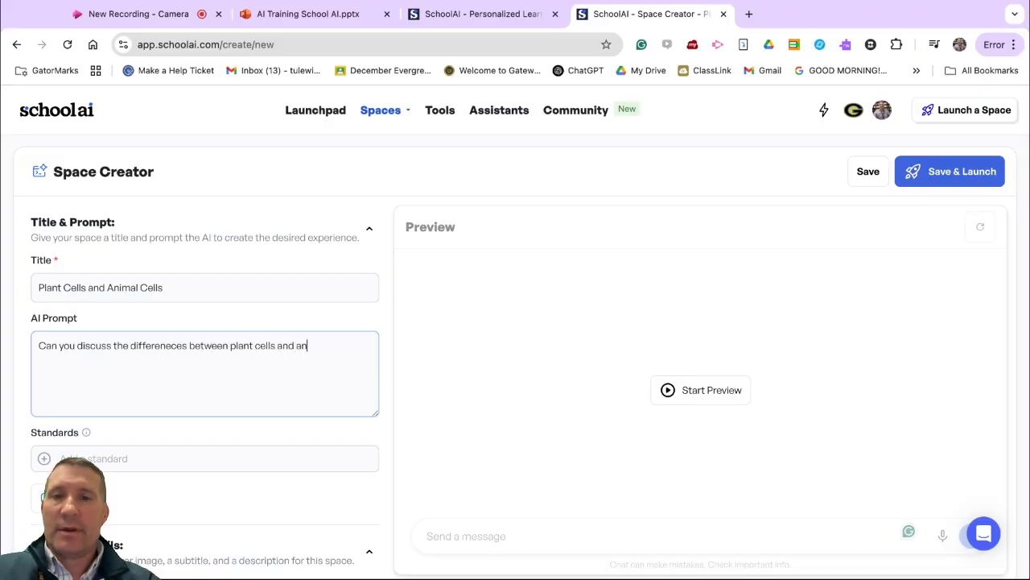
text(imal cells with the students.)
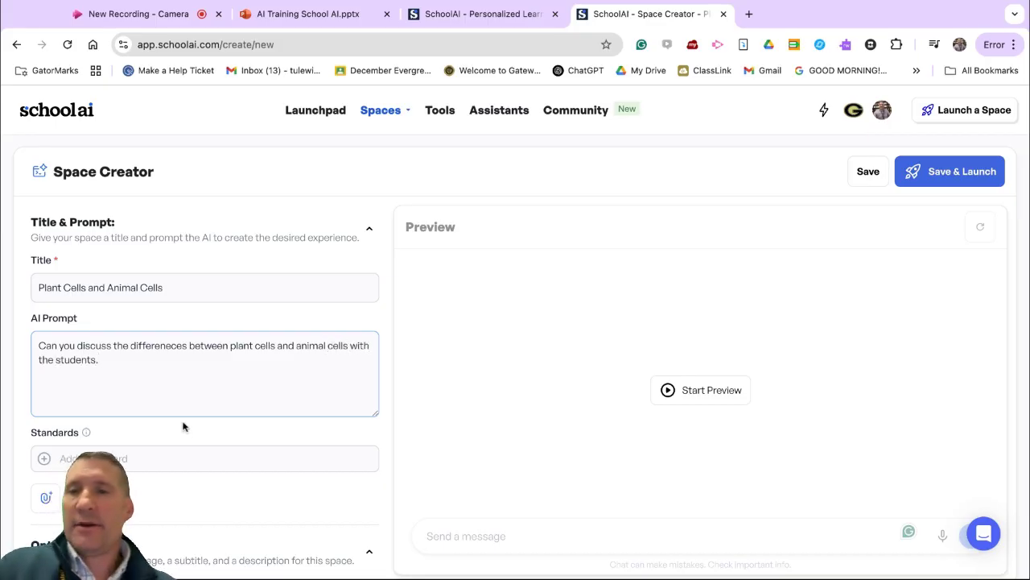
Step: Start adding a standard to the space and set the grade filter to 5th
scroll(198, 442, down, 3)
click(121, 251)
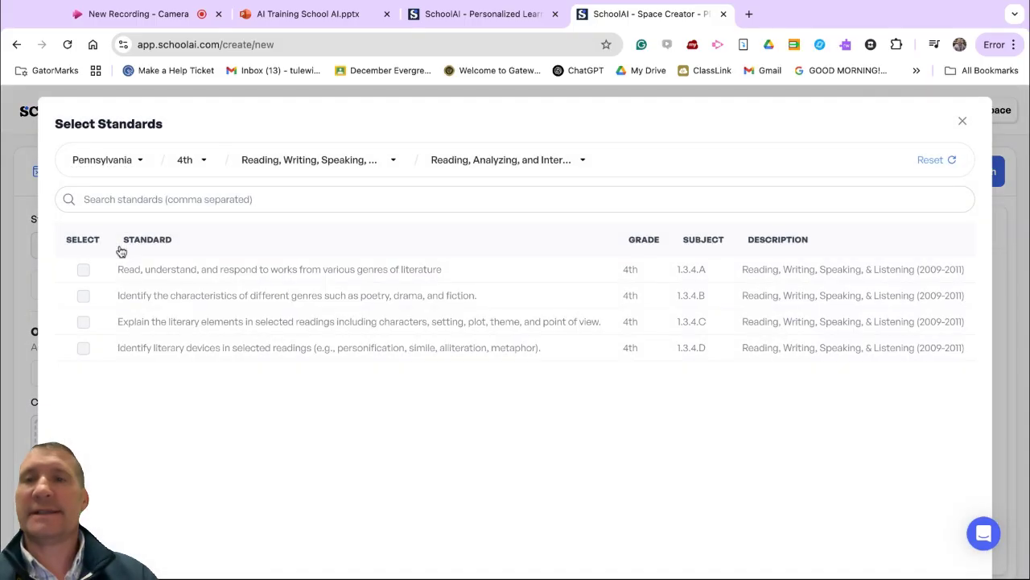
click(202, 163)
click(193, 303)
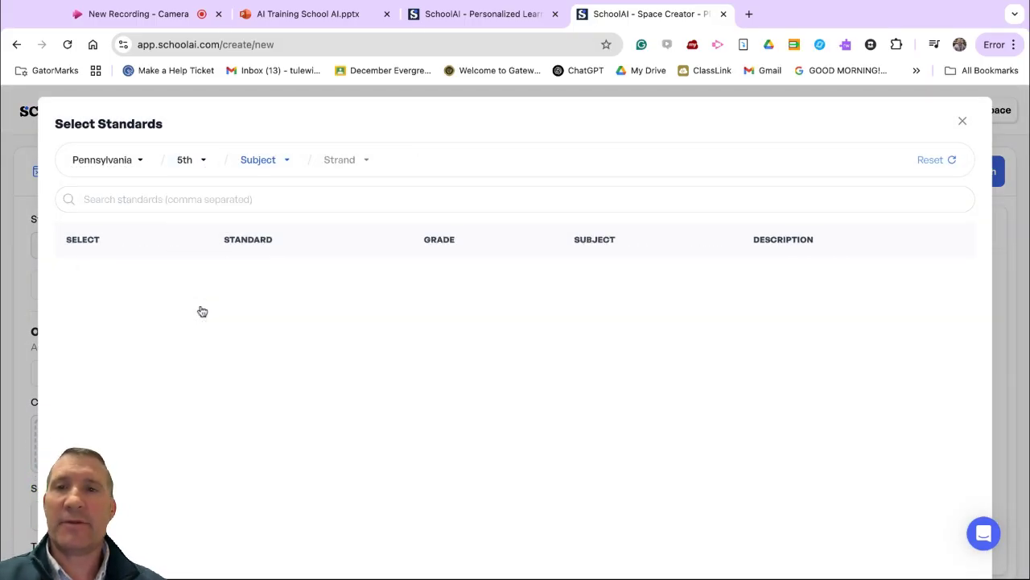
Step: Set the standards' subject filter to "Science, Technology, & Engineering (2010-2012) - Grade 5"
click(289, 163)
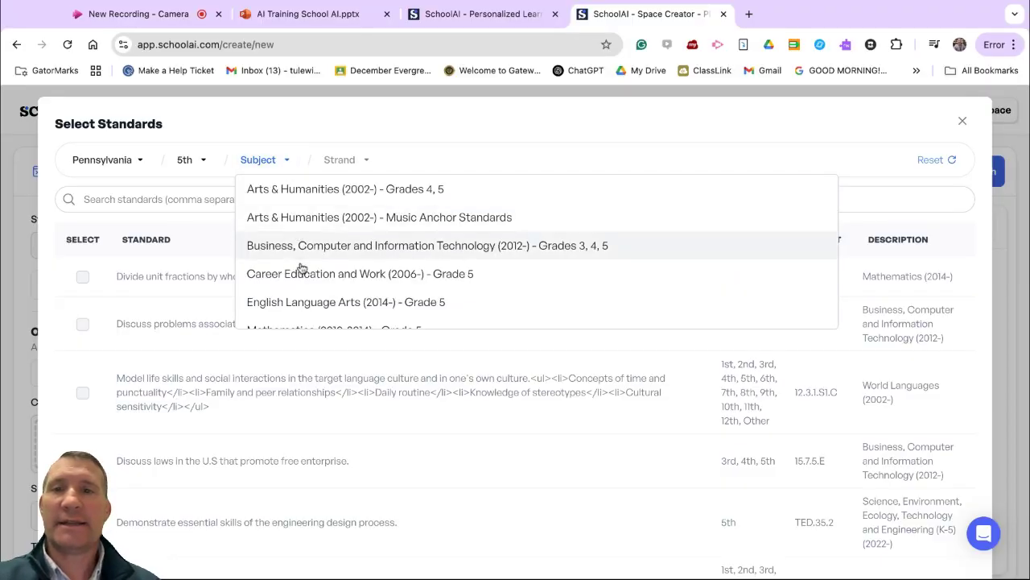
scroll(299, 268, down, 5)
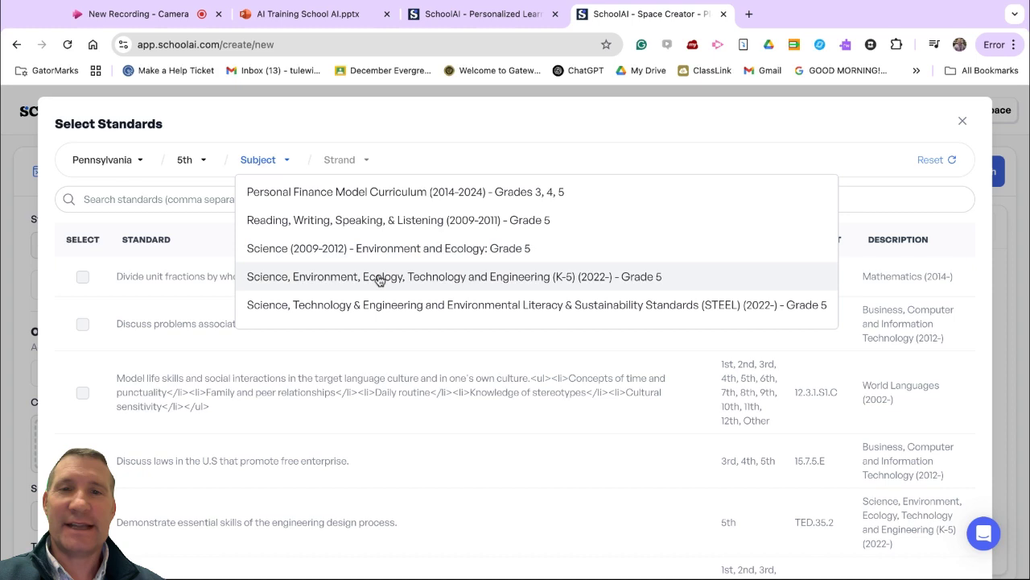
scroll(379, 279, down, 1)
scroll(409, 289, down, 1)
scroll(409, 288, up, 2)
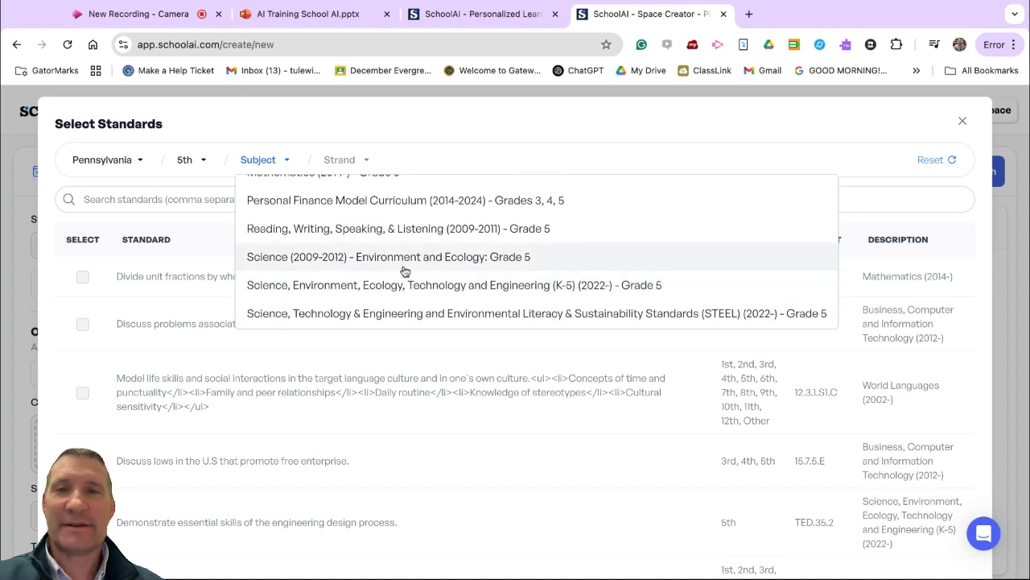
scroll(405, 268, down, 4)
scroll(414, 278, up, 4)
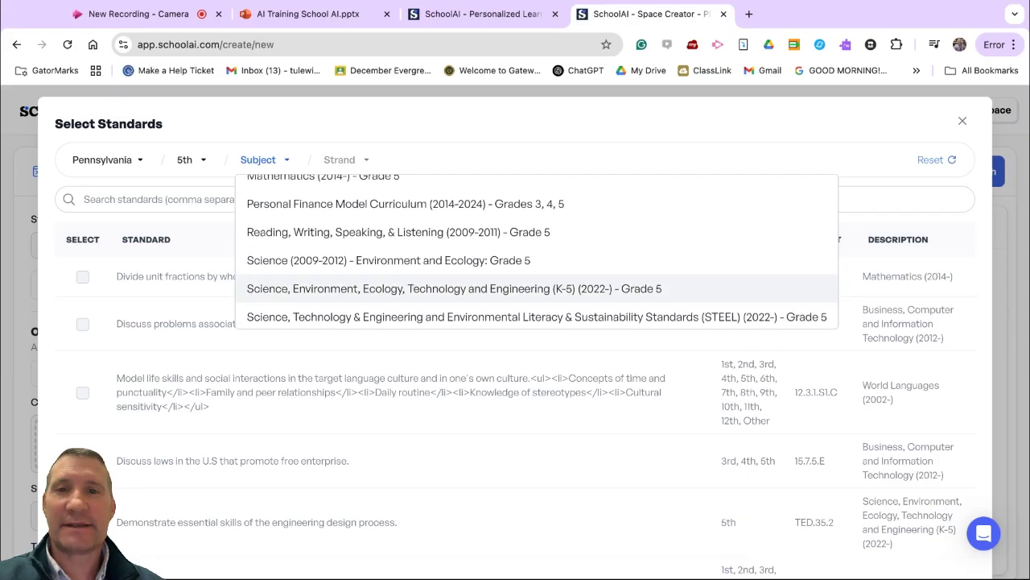
scroll(407, 298, down, 1)
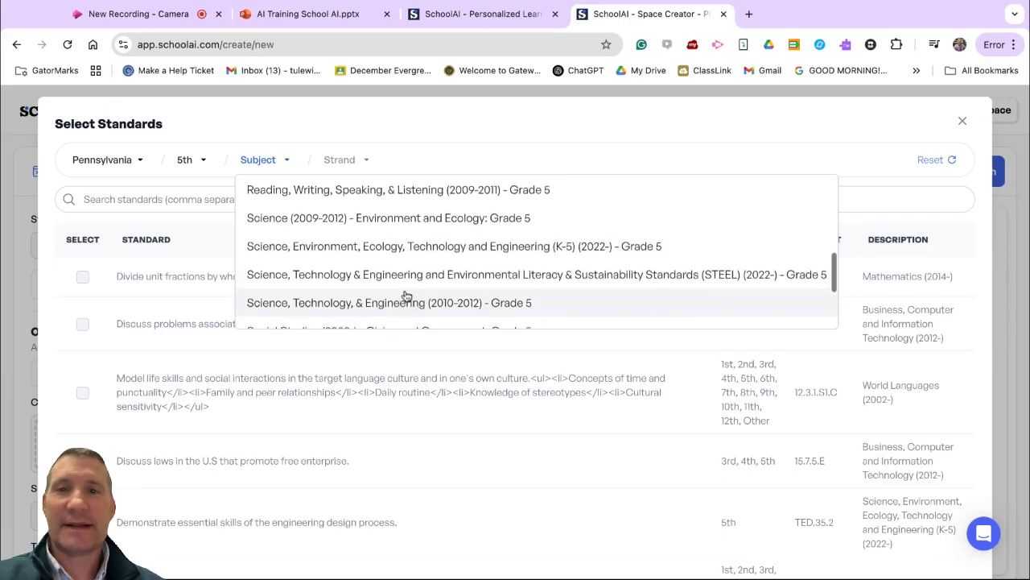
scroll(398, 304, down, 1)
scroll(395, 299, up, 1)
click(413, 282)
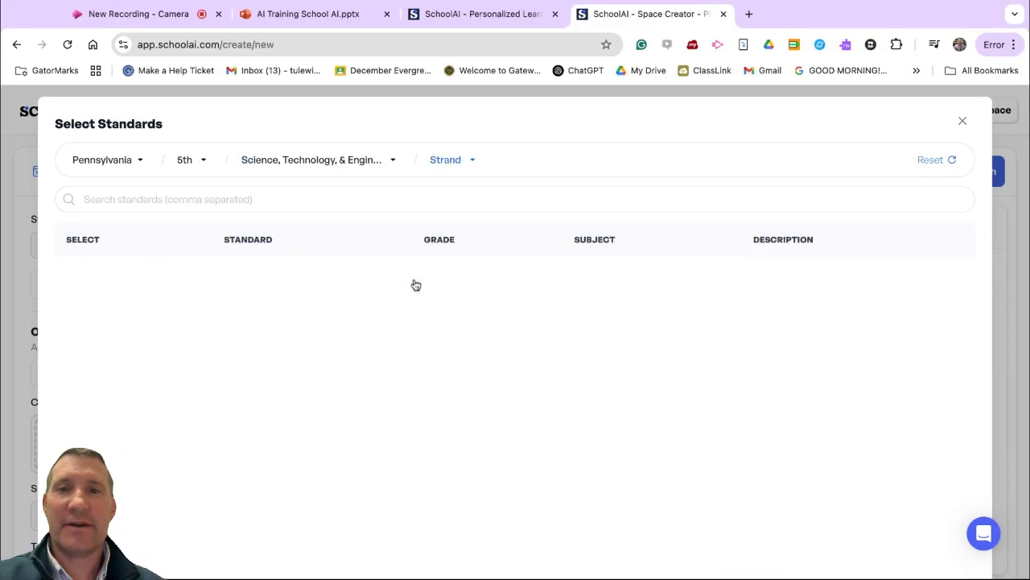
Step: Narrow the standards to the Biological Sciences strand and look through the listed entries
click(466, 168)
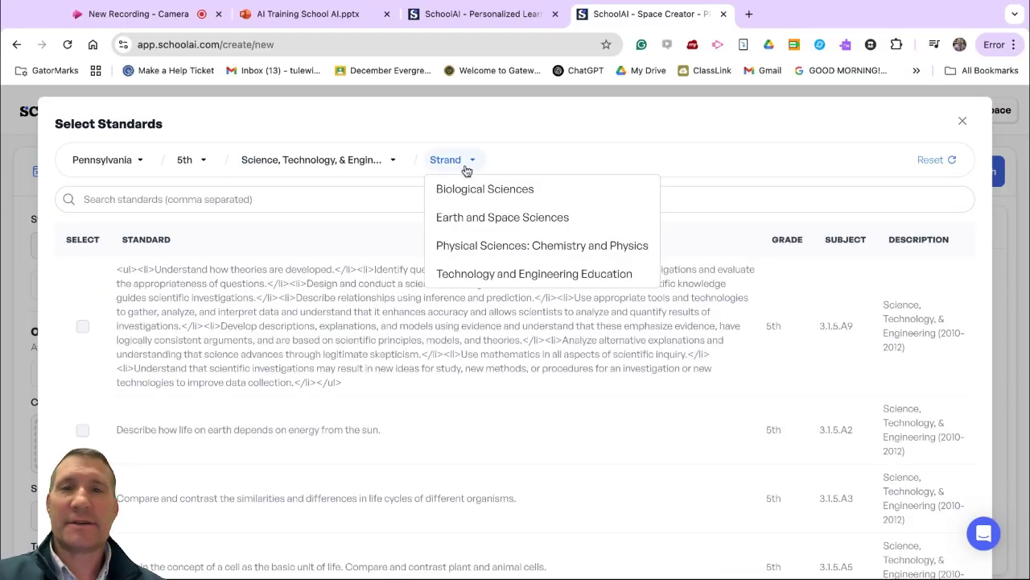
click(475, 193)
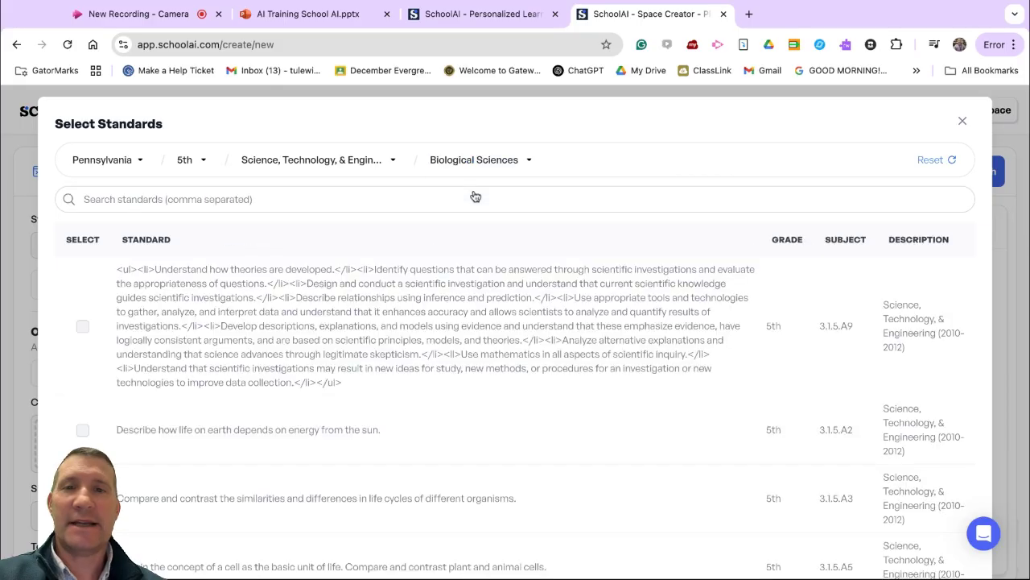
scroll(637, 333, down, 10)
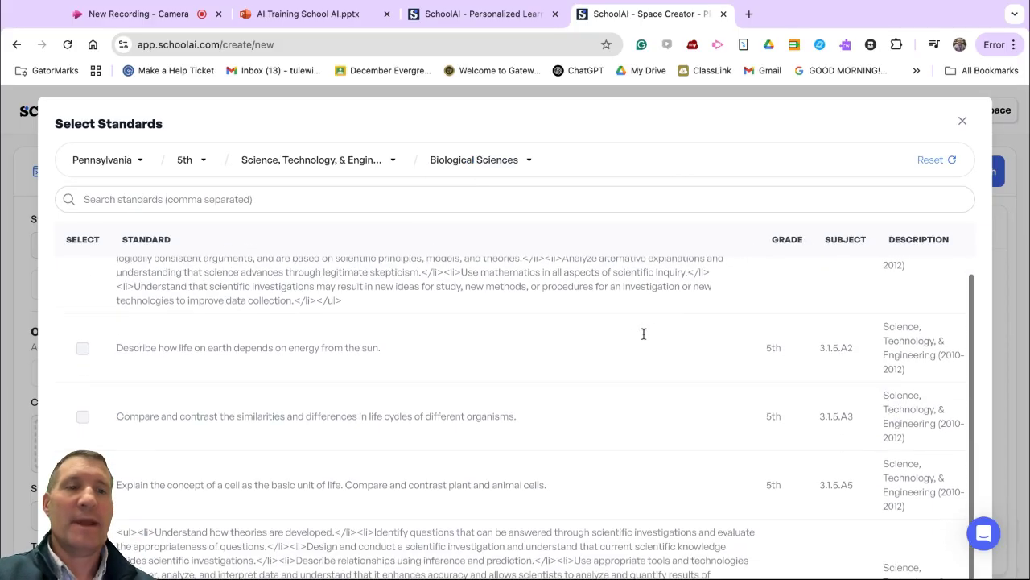
scroll(473, 252, up, 10)
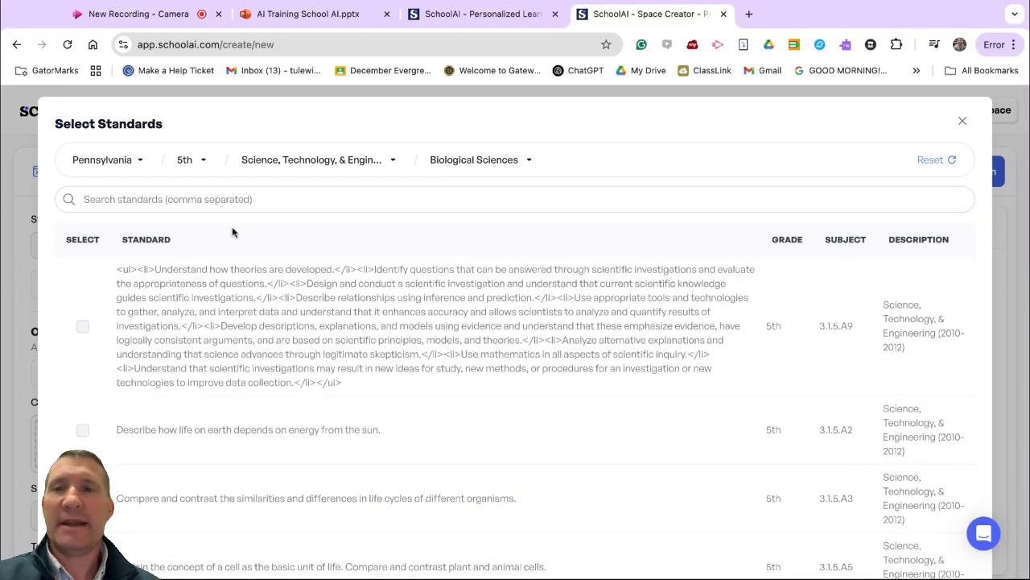
scroll(732, 260, down, 6)
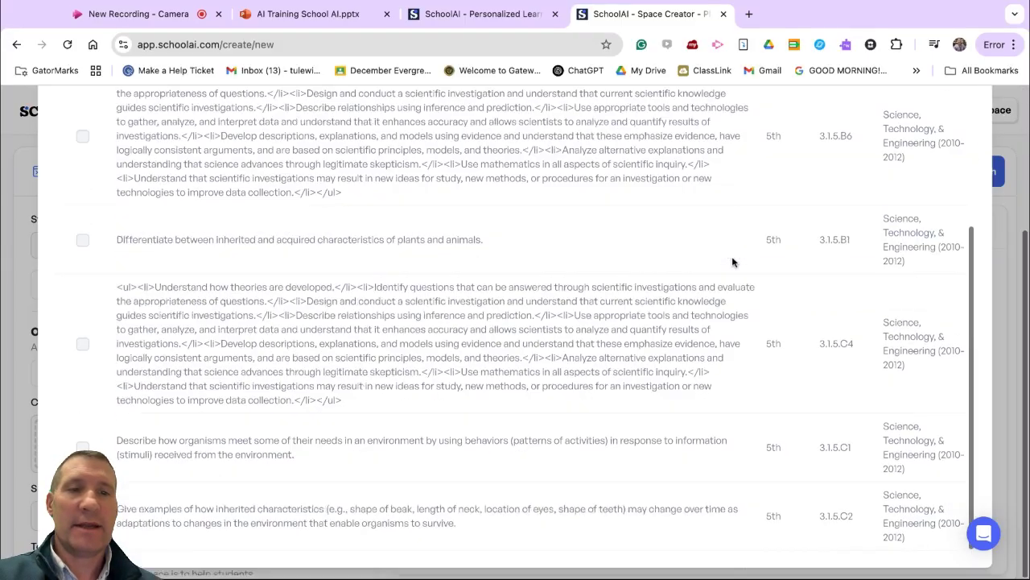
scroll(733, 262, up, 3)
scroll(733, 261, up, 3)
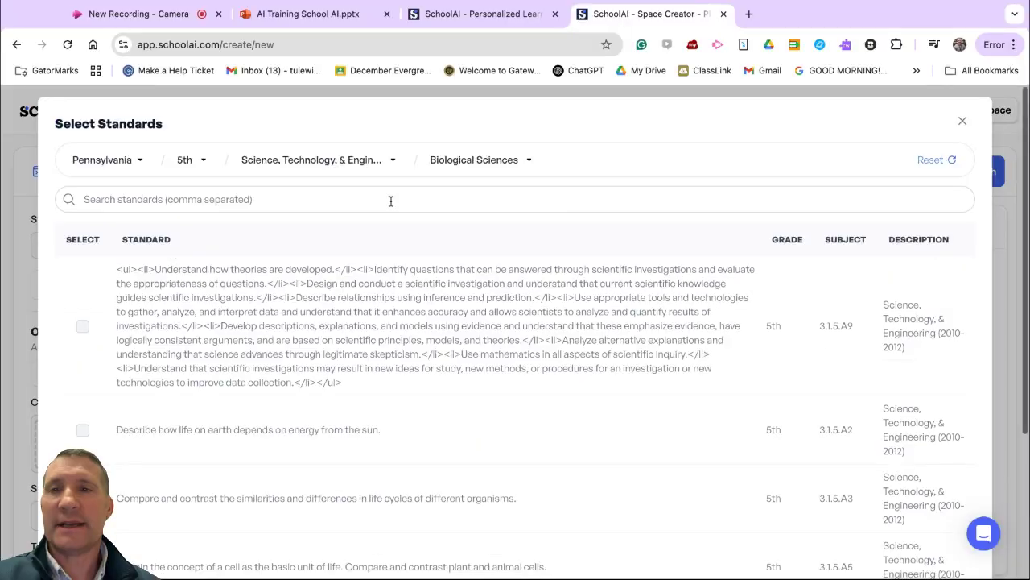
Step: Search the standards for "cells", select 3.1.5.A5 on comparing plant and animal cells, and close the standards selection
click(216, 200)
text(cells)
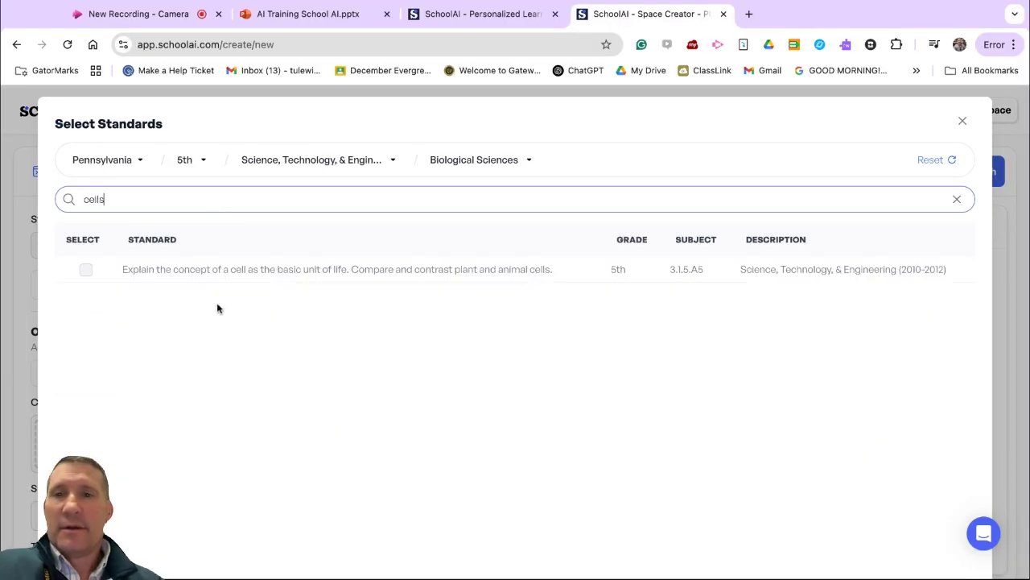
click(85, 269)
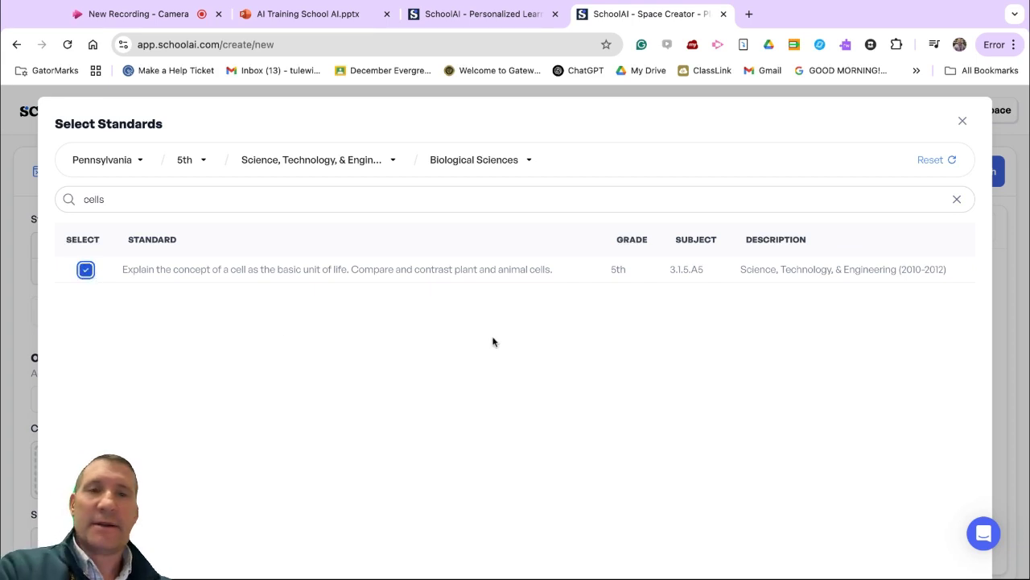
scroll(536, 273, down, 5)
scroll(536, 273, up, 4)
scroll(535, 273, up, 1)
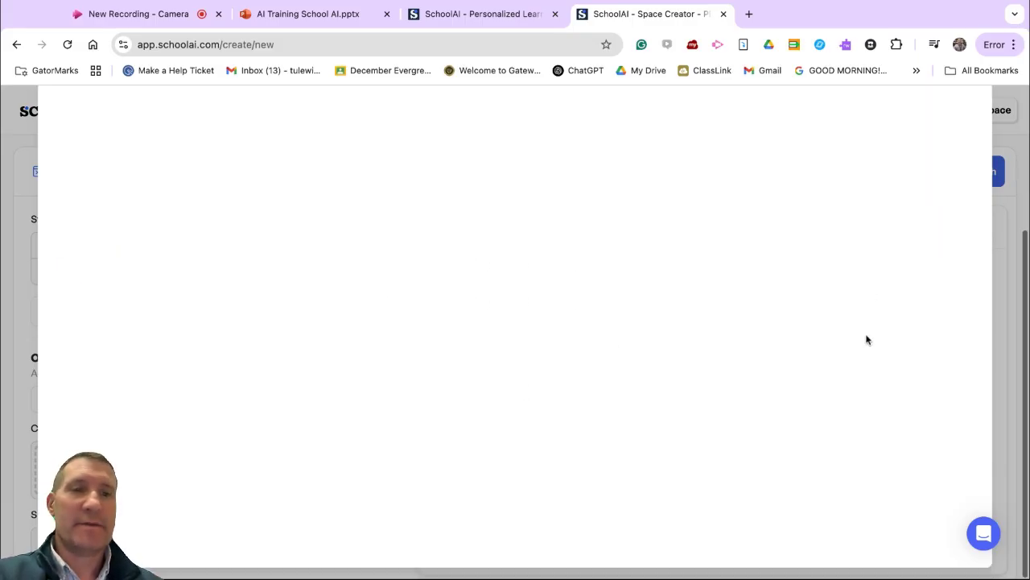
click(962, 120)
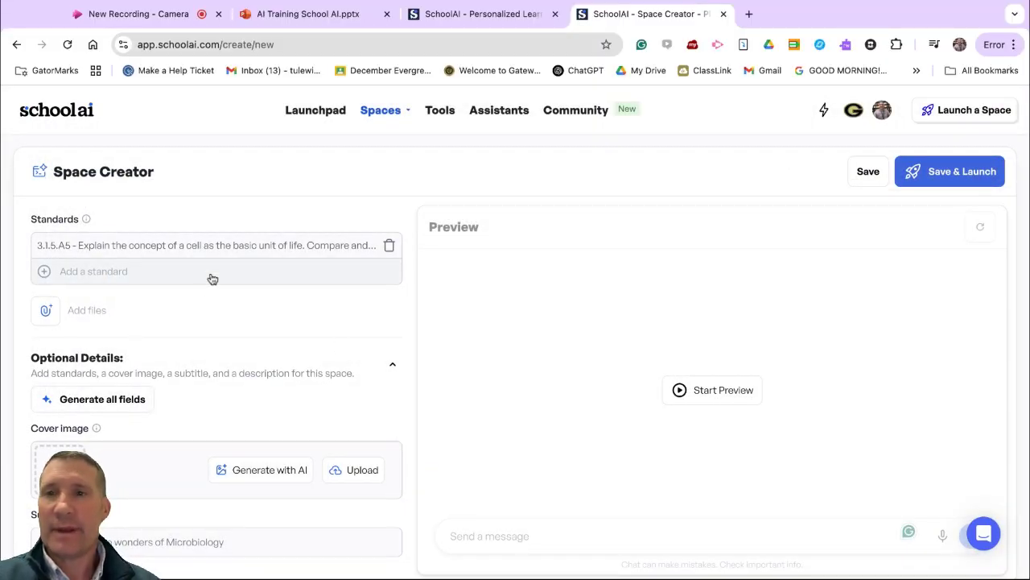
Step: Enter the Student Description "This is a class of 5th graders. Some of them read at a much lower level."
scroll(198, 343, down, 5)
click(108, 346)
scroll(110, 348, down, 1)
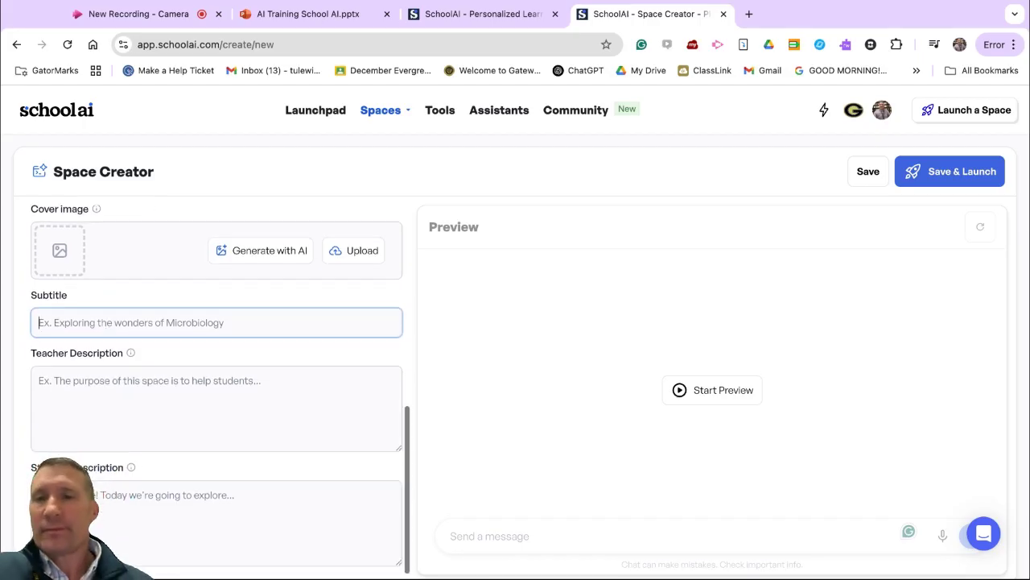
click(129, 408)
scroll(128, 406, down, 3)
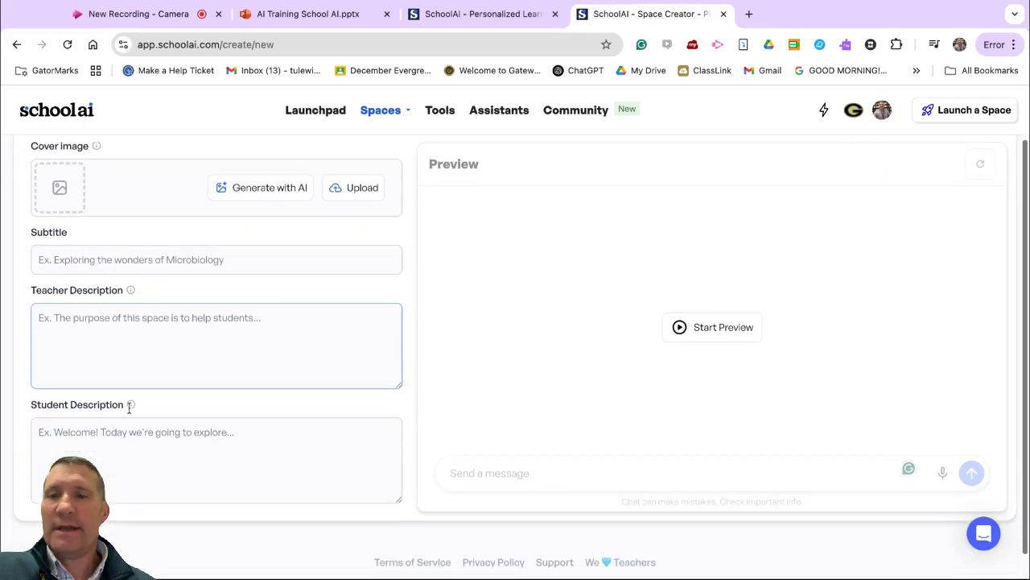
click(108, 421)
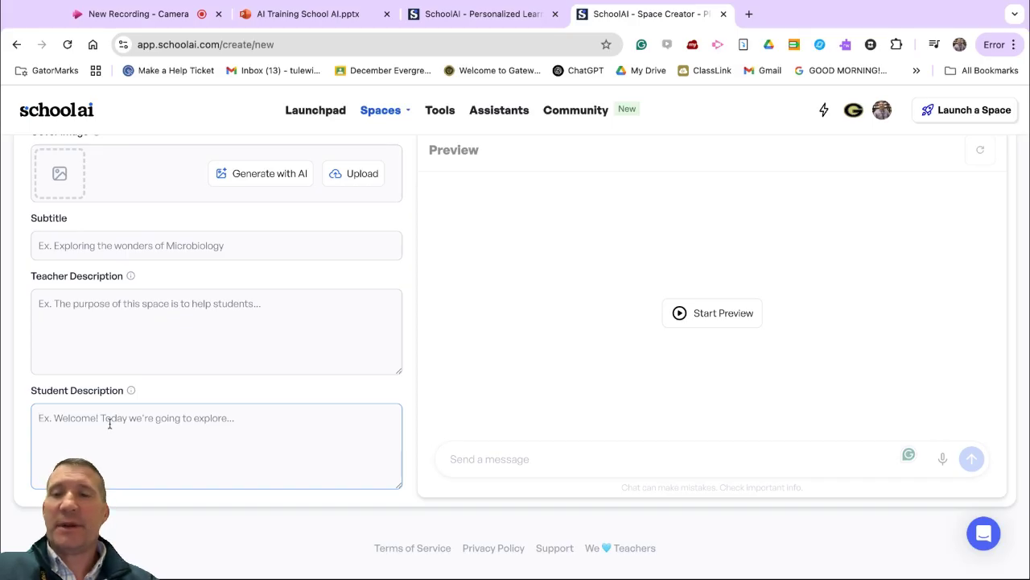
text(This is a cla)
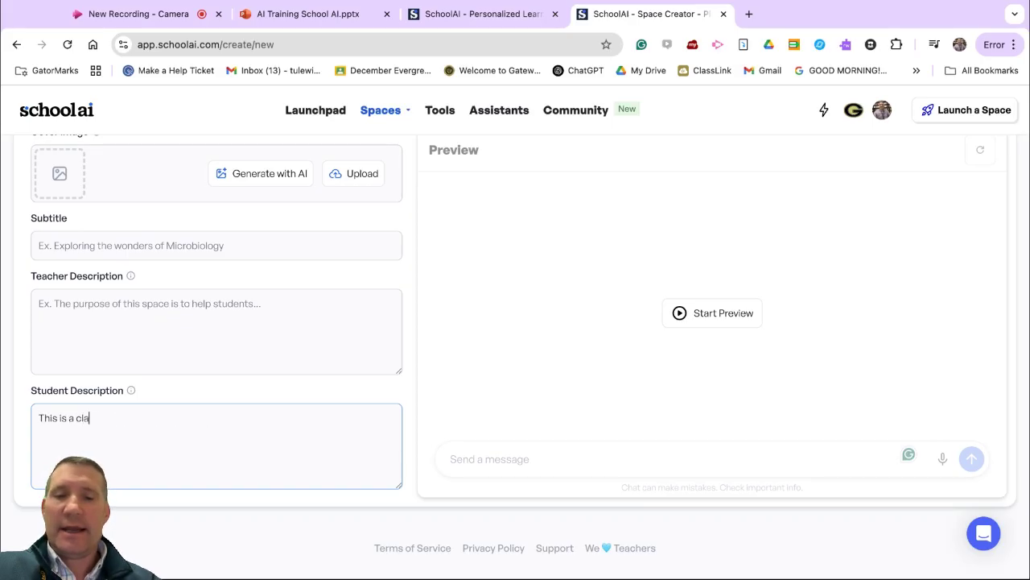
text(ss of 5th graders.  Some of them read at a much lower level.)
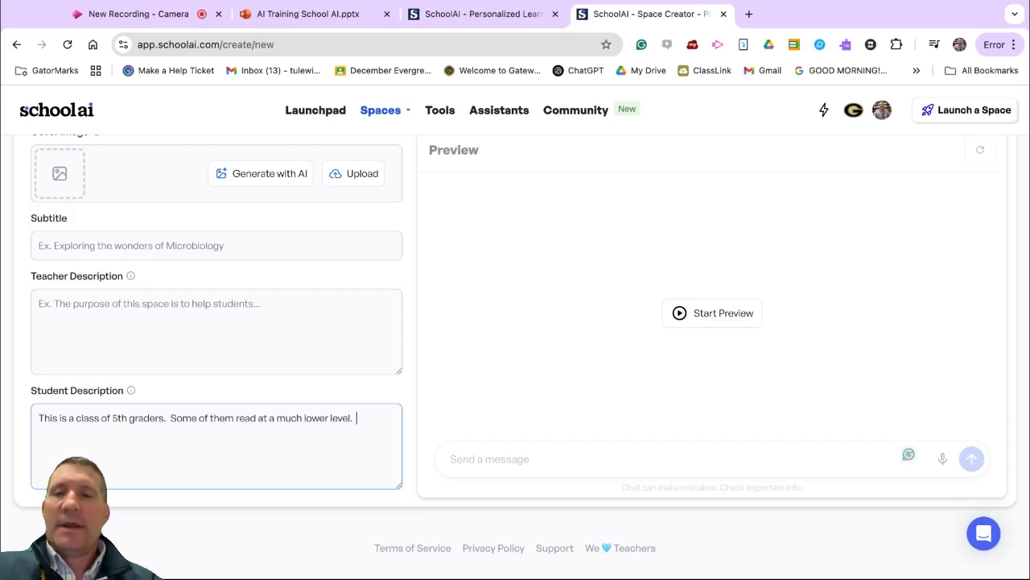
Step: Append "Please use simple terms. Some of my students read at a third grade level." to the AI prompt
scroll(216, 322, up, 5)
click(135, 296)
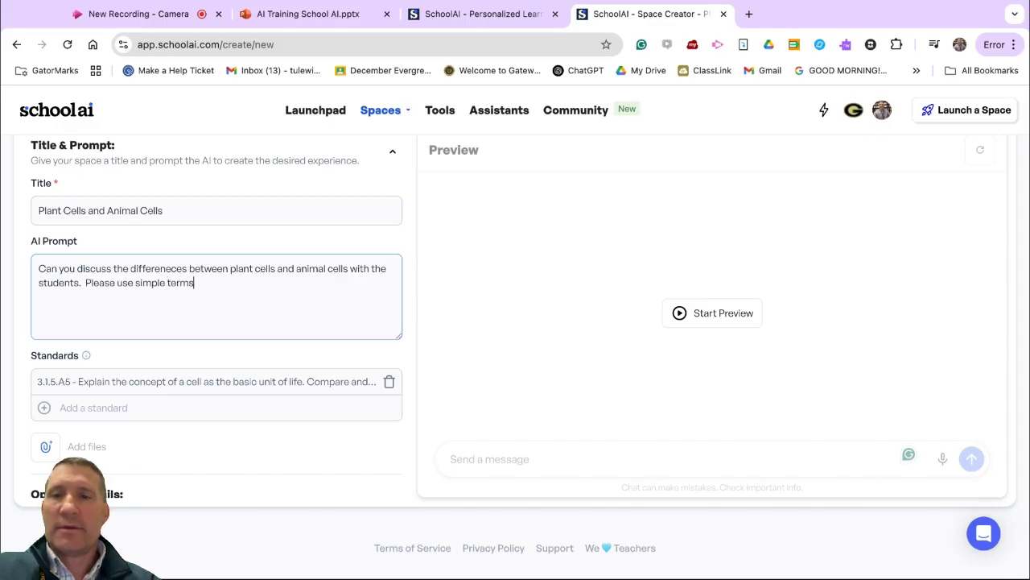
text(me of t)
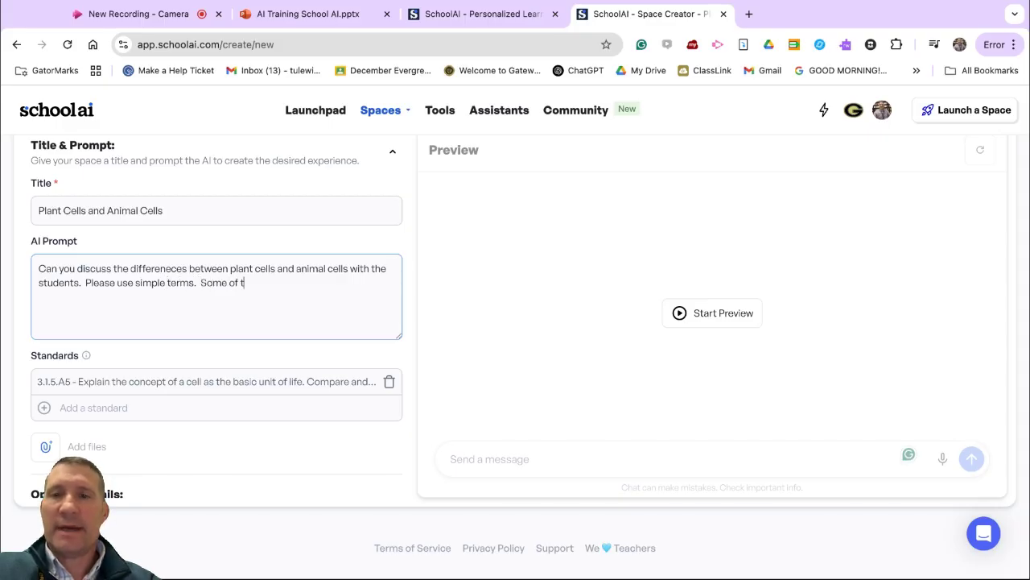
key(BackSpace)
text(my students read at a third grade level.)
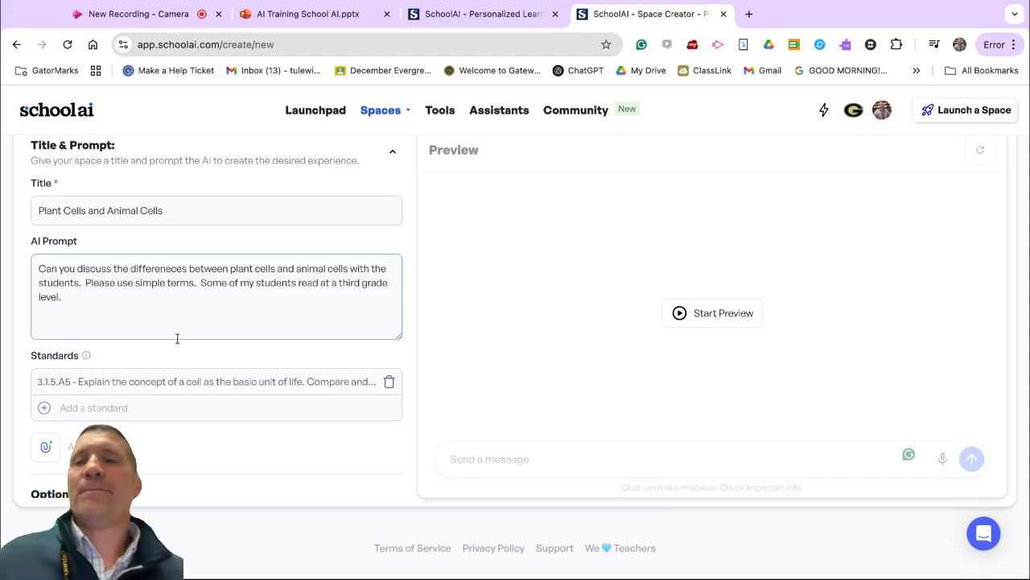
Step: Start the space preview and reply "yes" to its opening message
scroll(177, 338, down, 6)
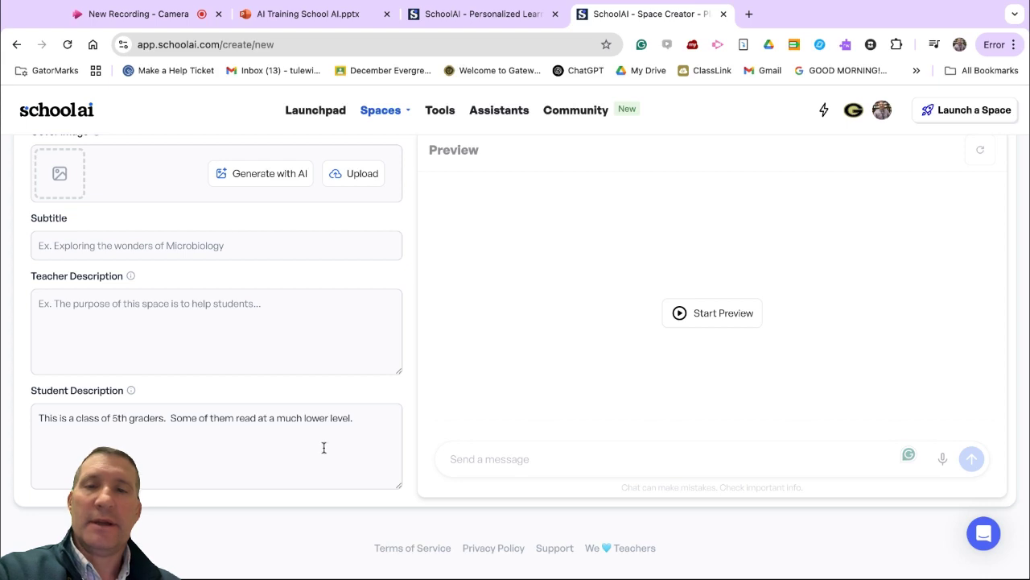
click(366, 420)
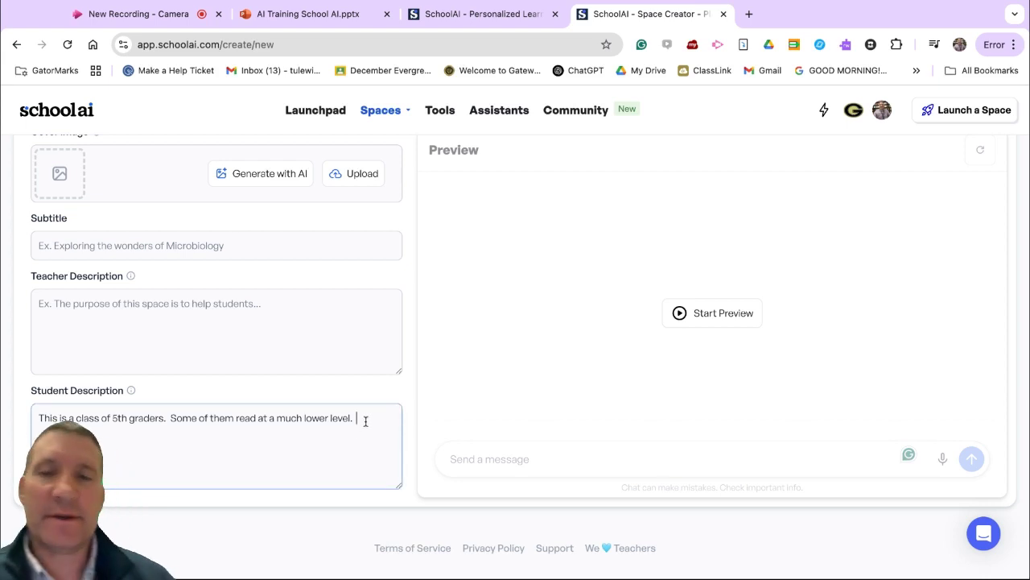
scroll(379, 428, down, 1)
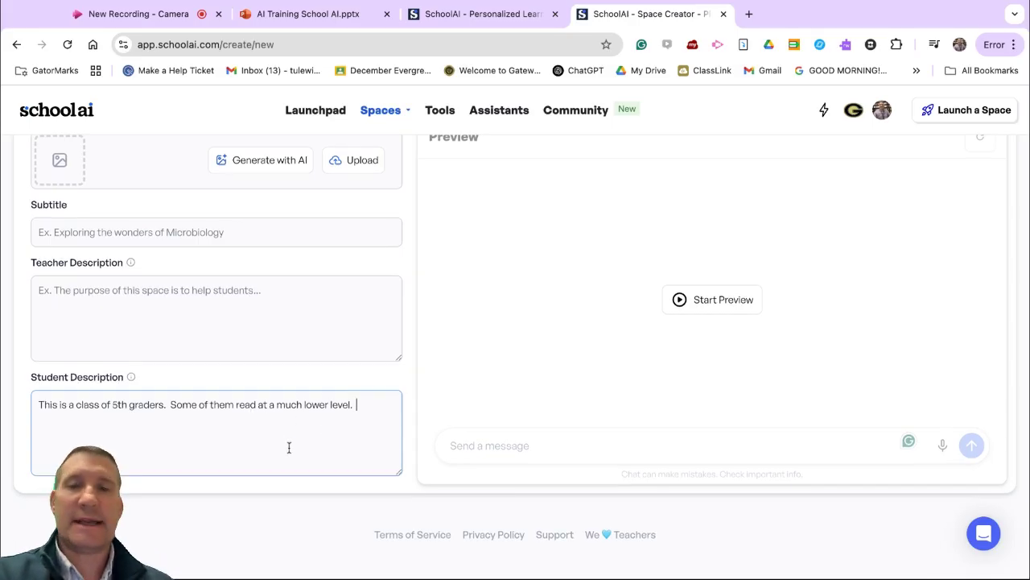
scroll(442, 384, up, 1)
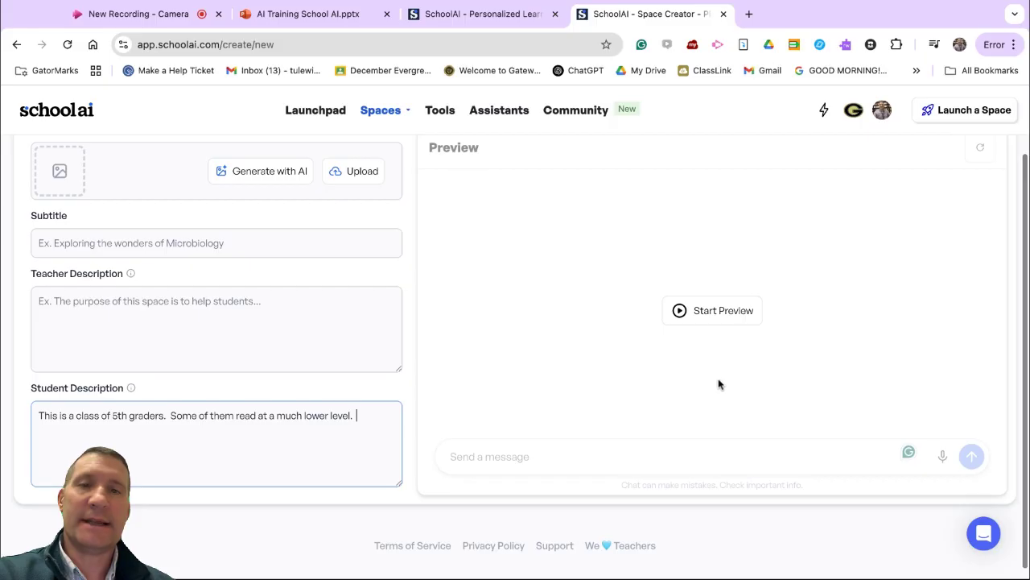
click(716, 317)
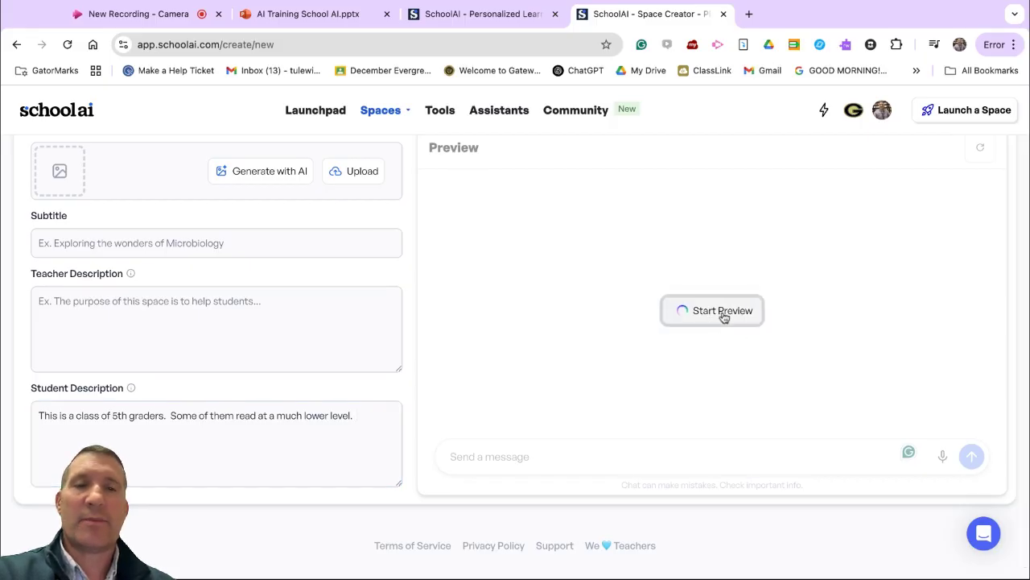
scroll(612, 292, down, 1)
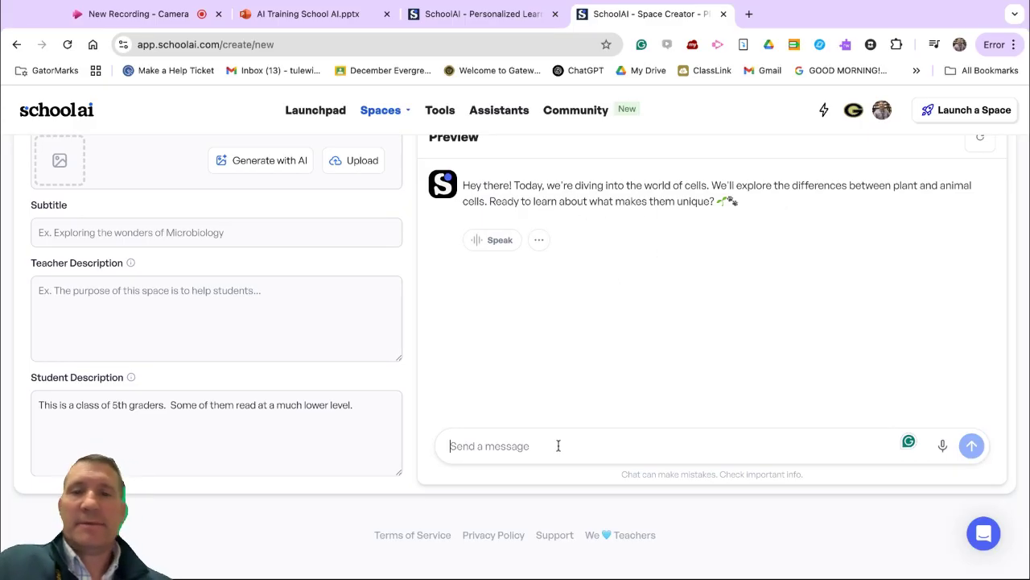
text(yes)
key(Return)
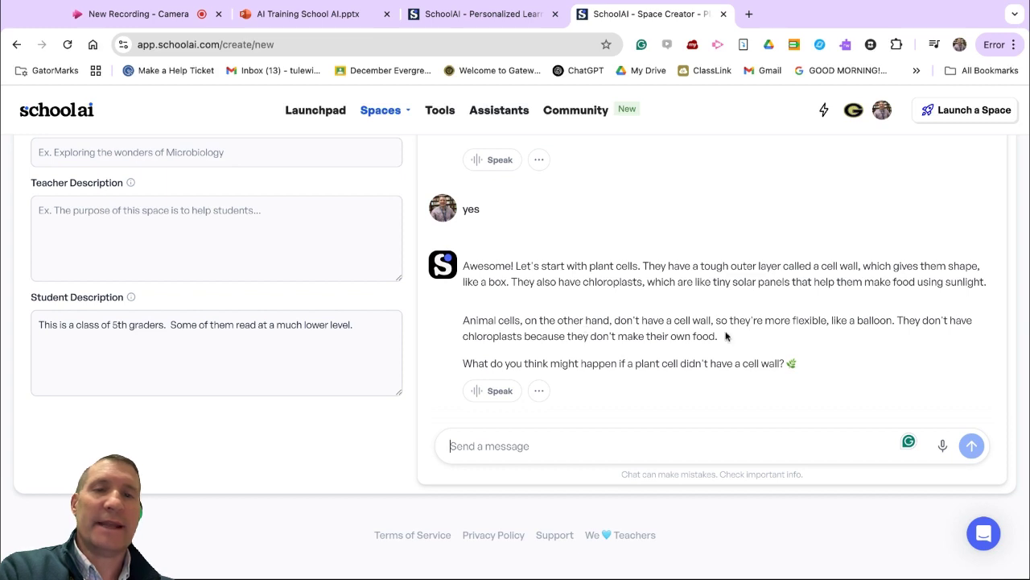
Step: Ask "what does flexible mean?" in the preview chat
click(654, 438)
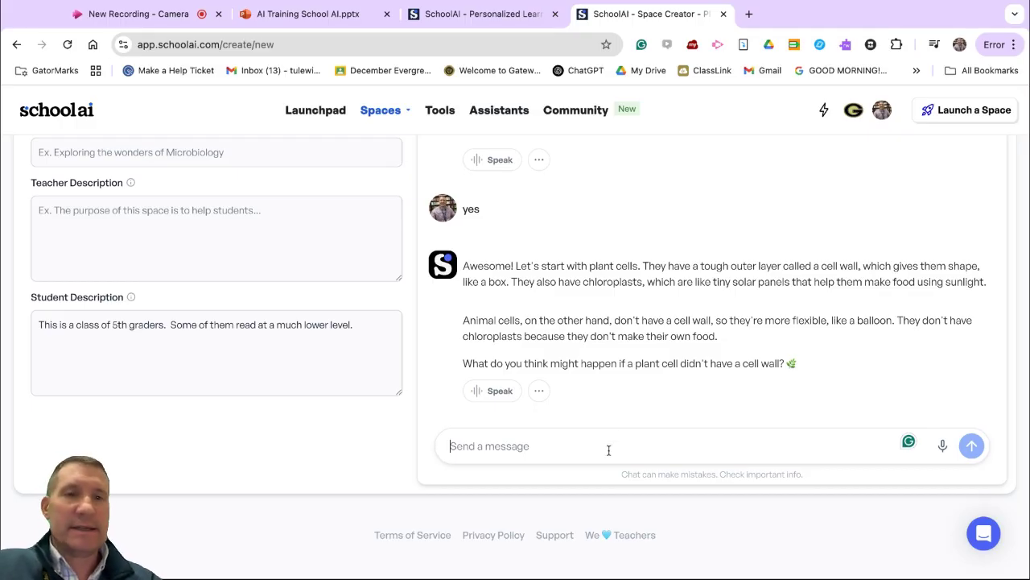
text(what doe)
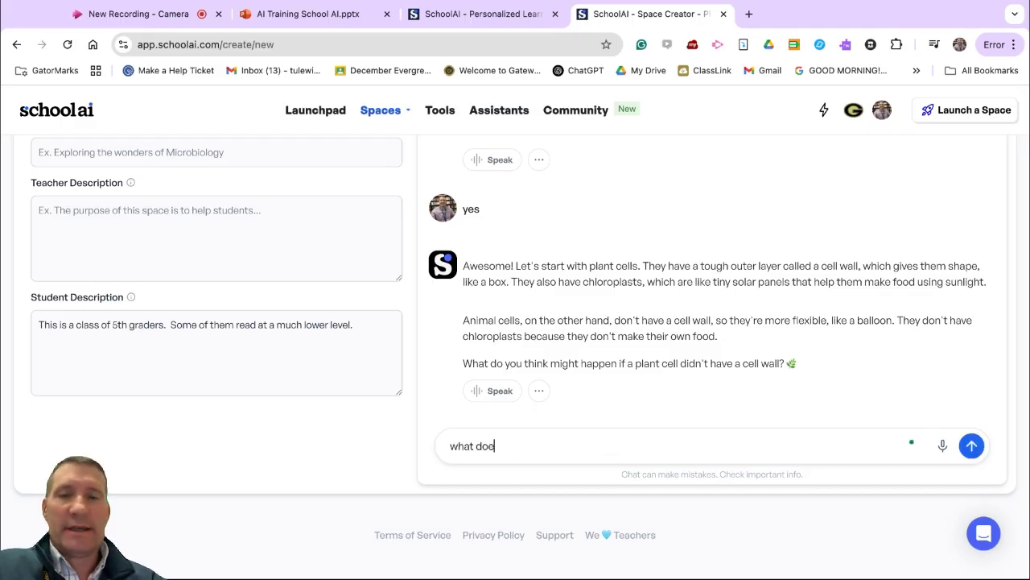
text(s flexible mean?)
key(Return)
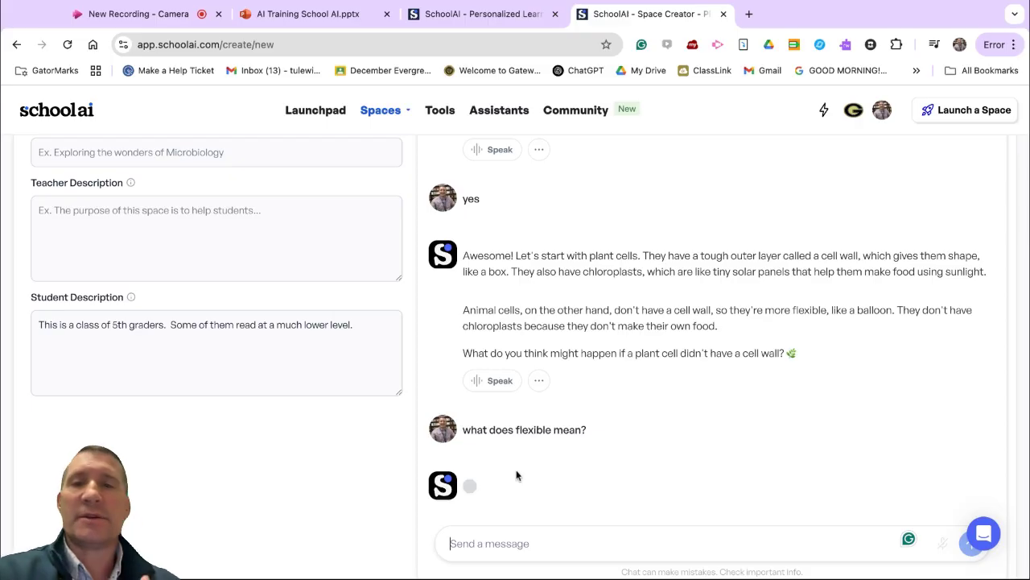
Step: Review the preview replies on plant and animal cells, including the explanation of "flexible"
scroll(594, 447, down, 2)
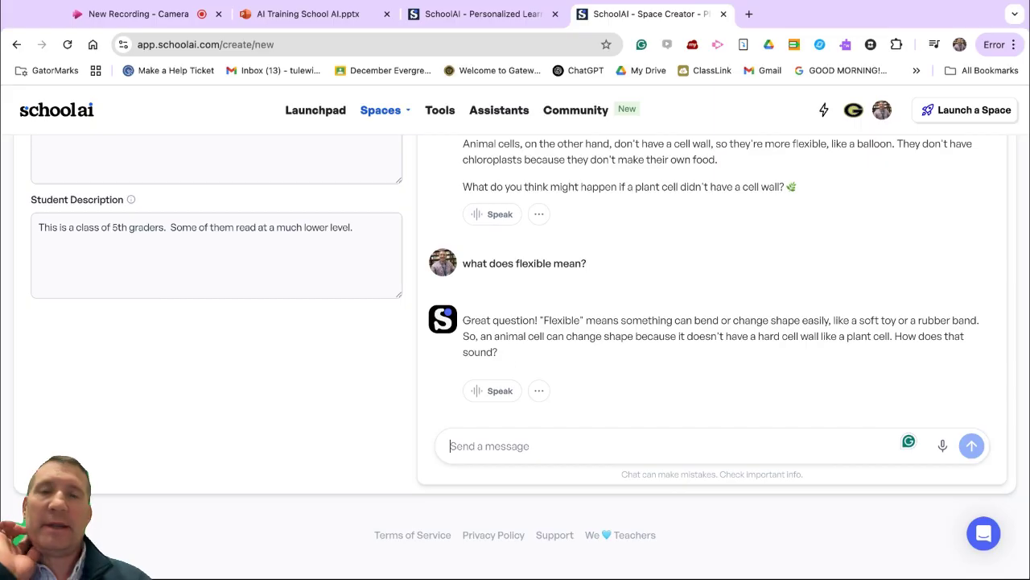
scroll(499, 356, up, 1)
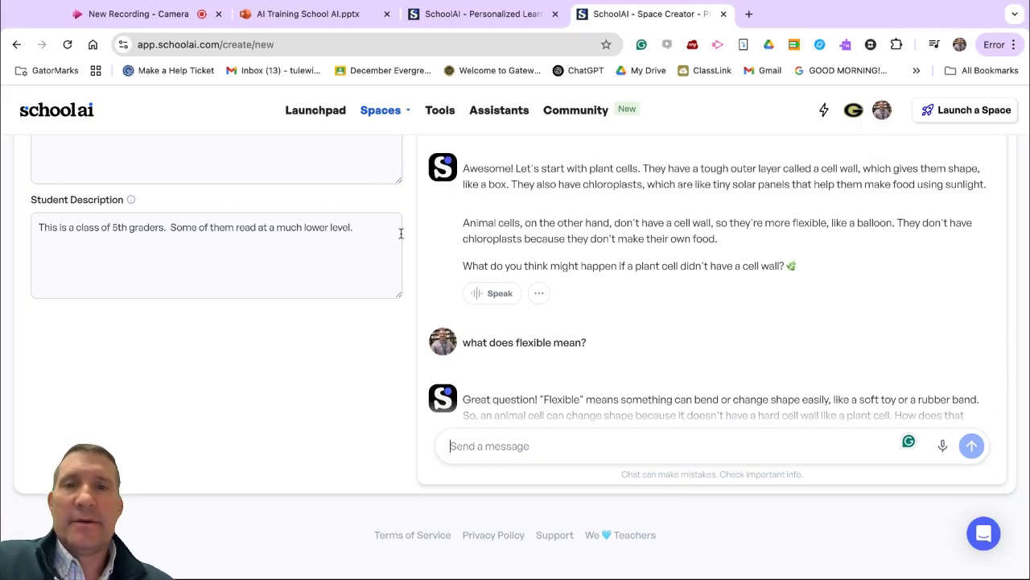
scroll(533, 317, down, 1)
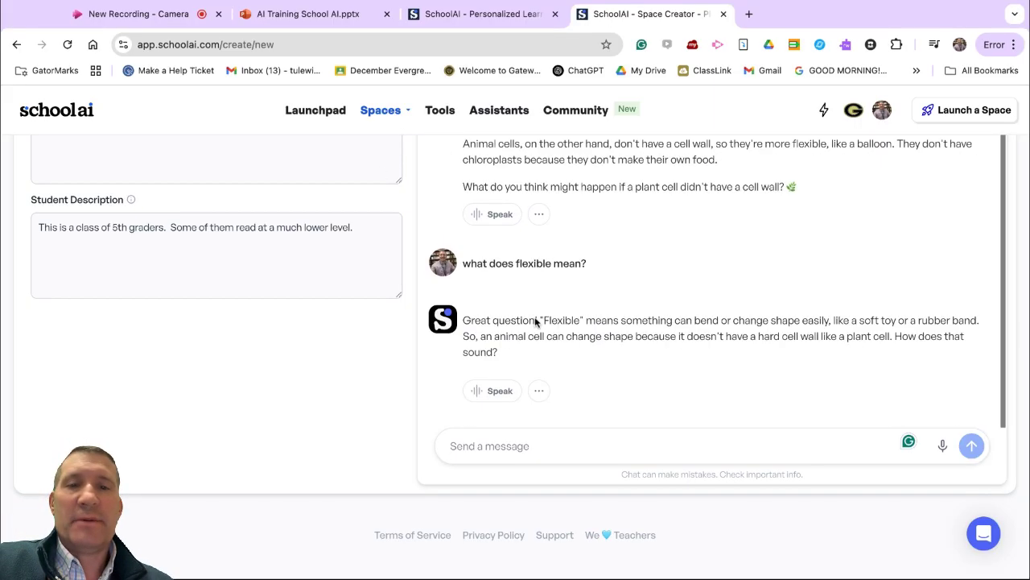
scroll(536, 319, up, 1)
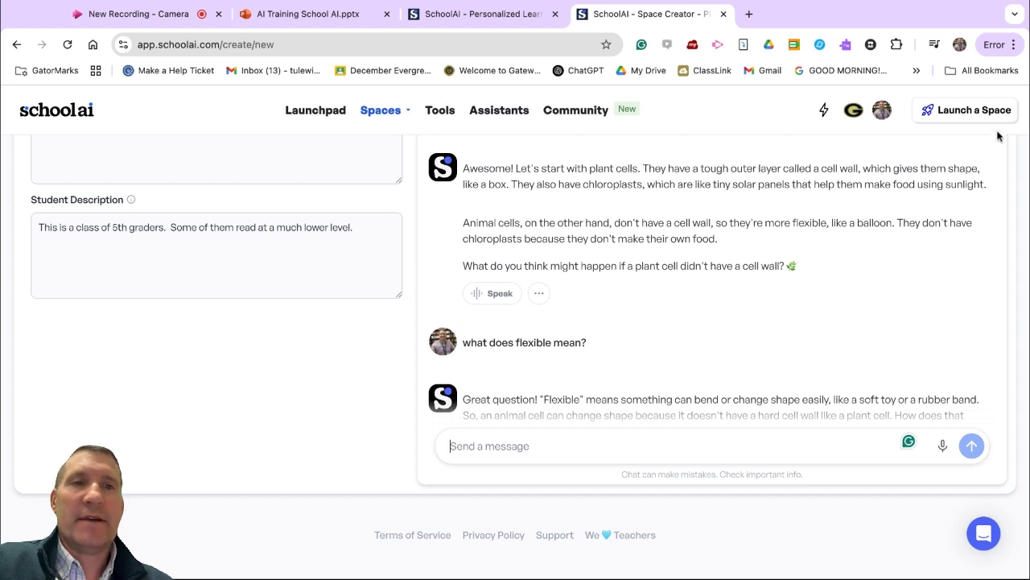
scroll(286, 259, down, 3)
scroll(287, 260, up, 1)
scroll(287, 259, down, 1)
scroll(287, 261, up, 1)
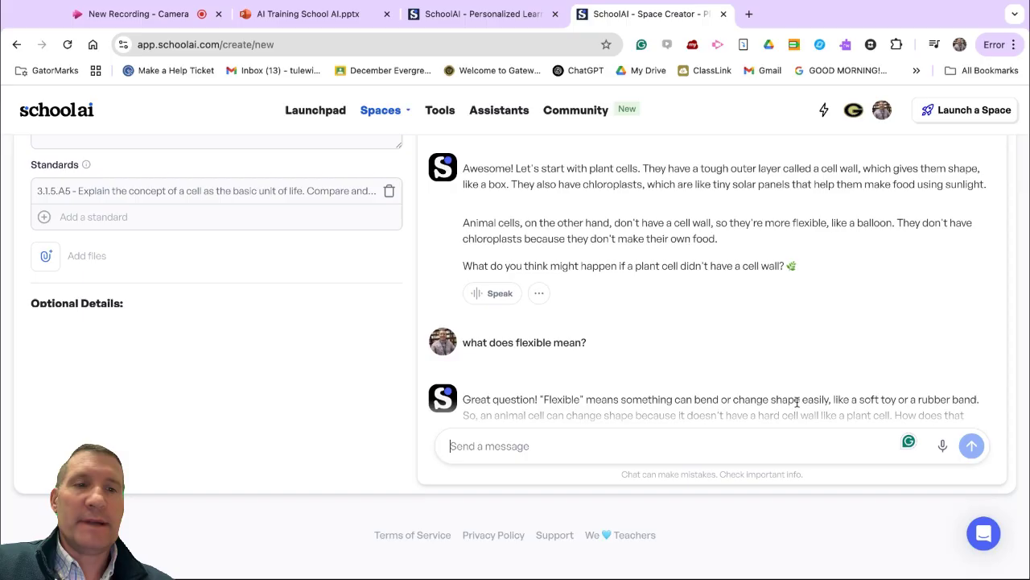
Step: Save and launch the "Plant Cells and Animal Cells" space
scroll(255, 300, up, 4)
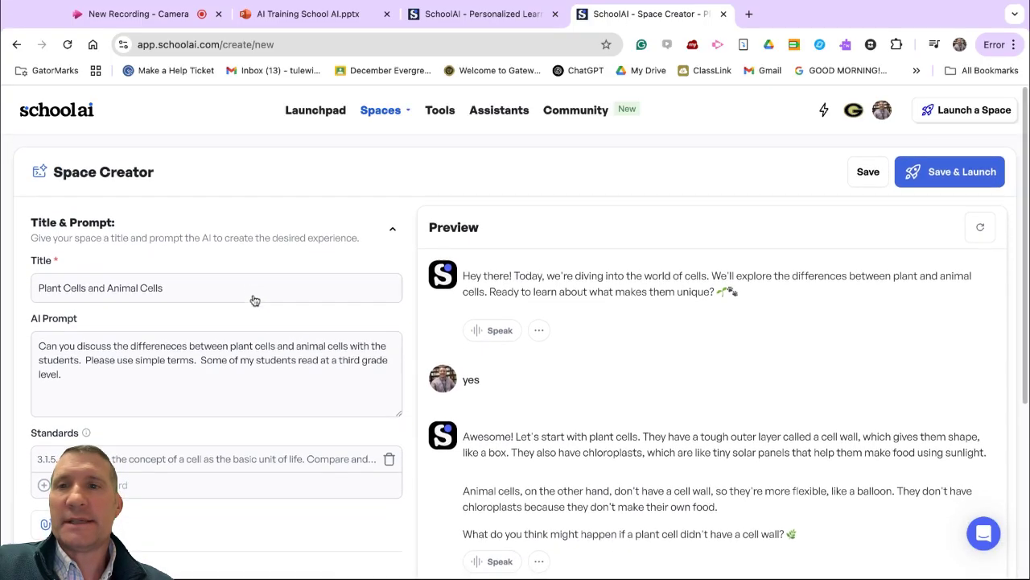
scroll(312, 268, down, 1)
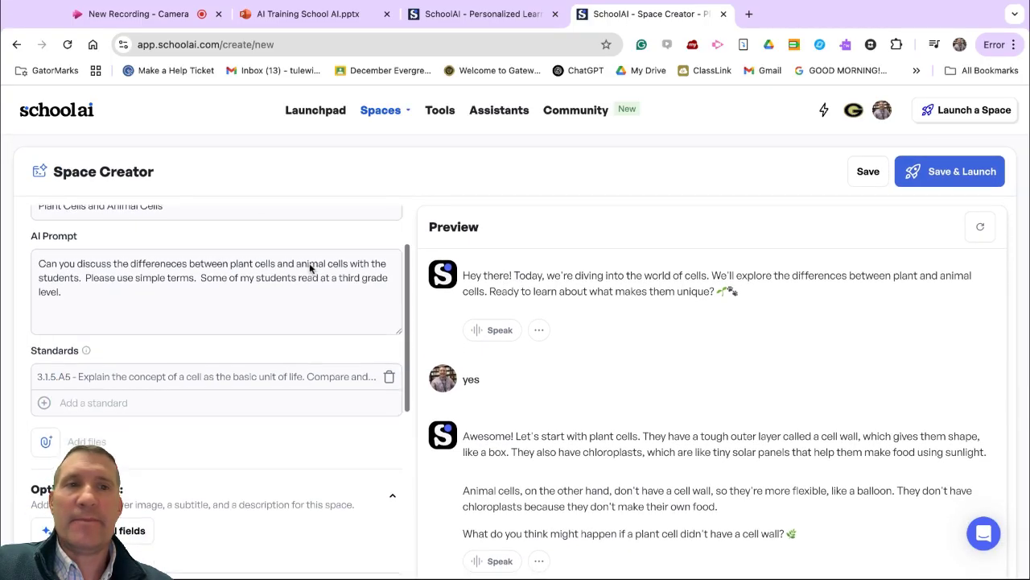
click(969, 181)
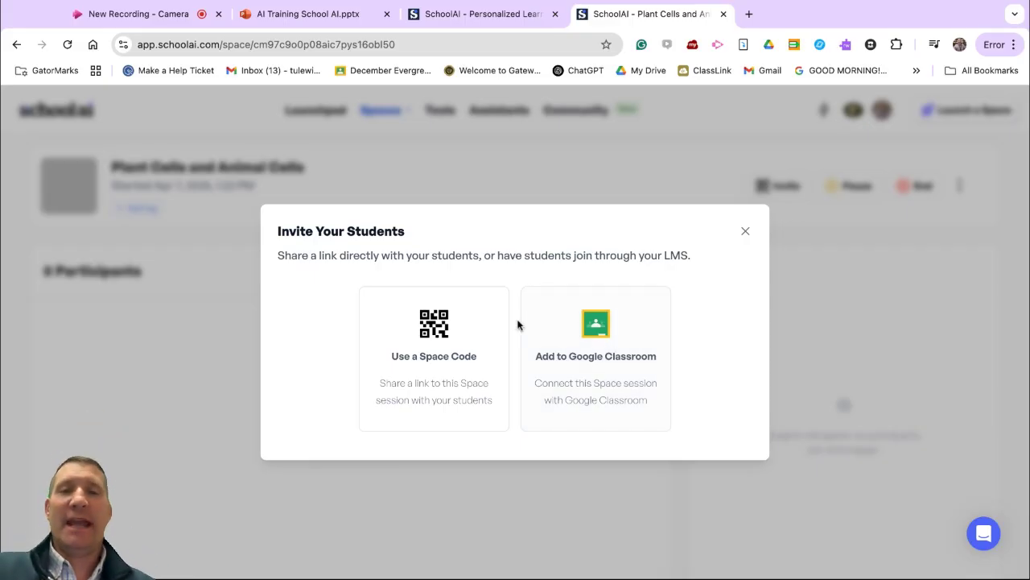
Step: Choose to invite students with a space code and copy the student link
click(441, 341)
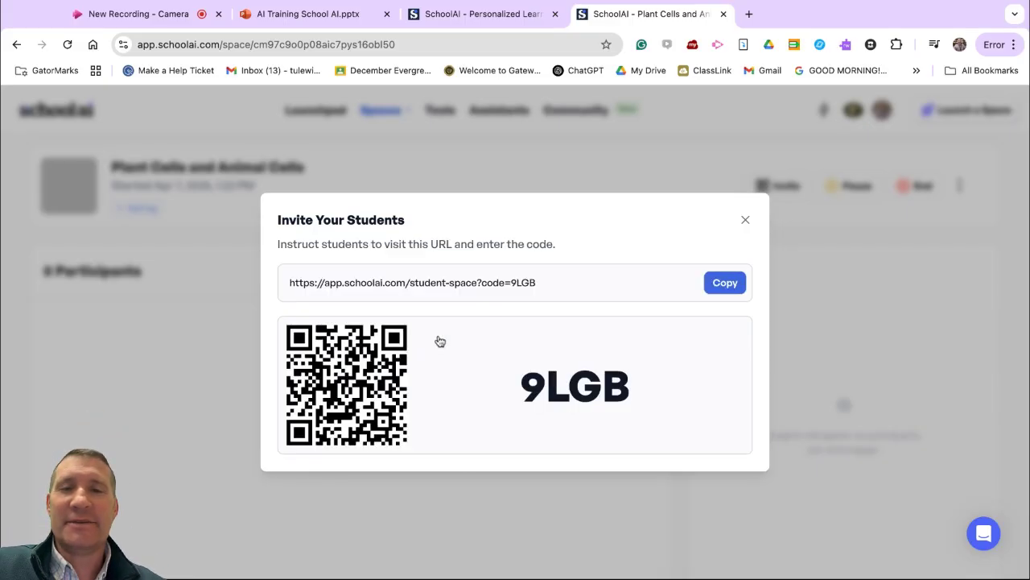
triple_click(439, 280)
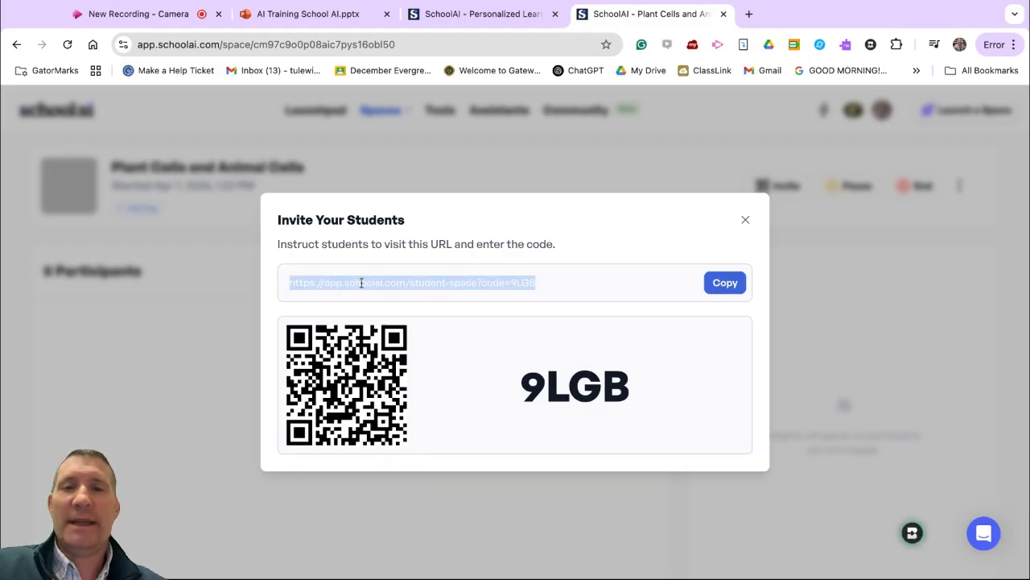
click(588, 296)
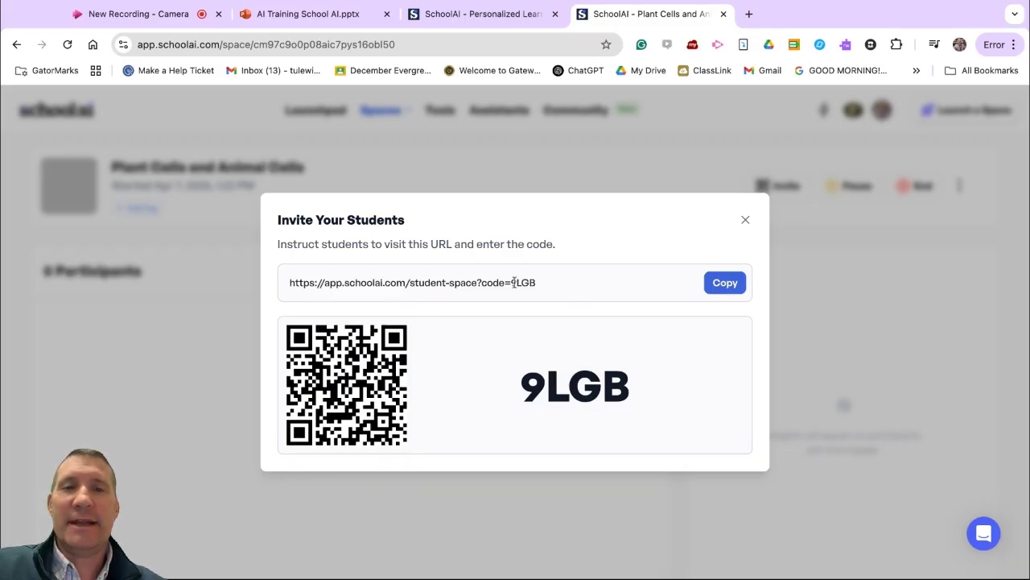
click(725, 286)
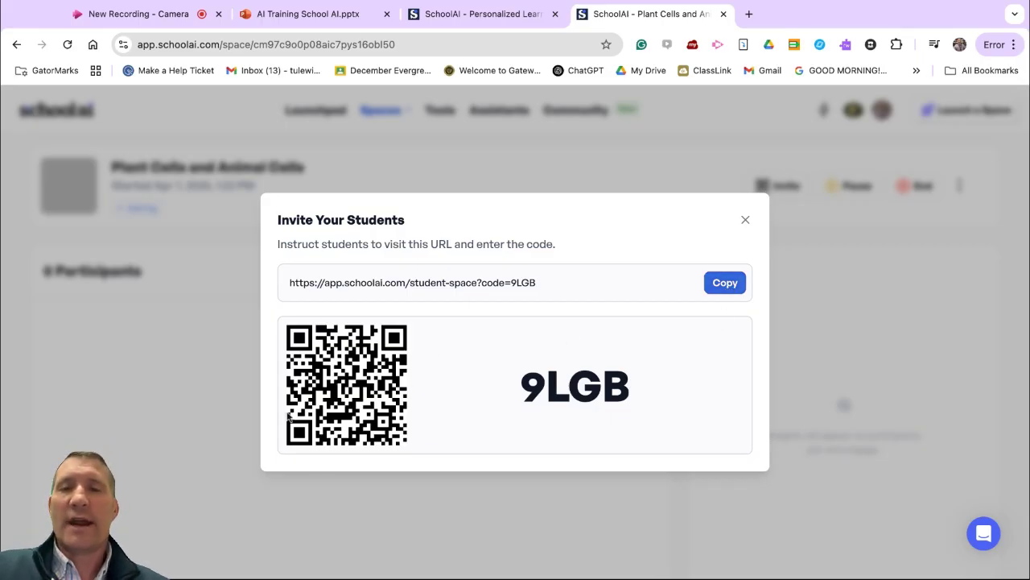
triple_click(399, 282)
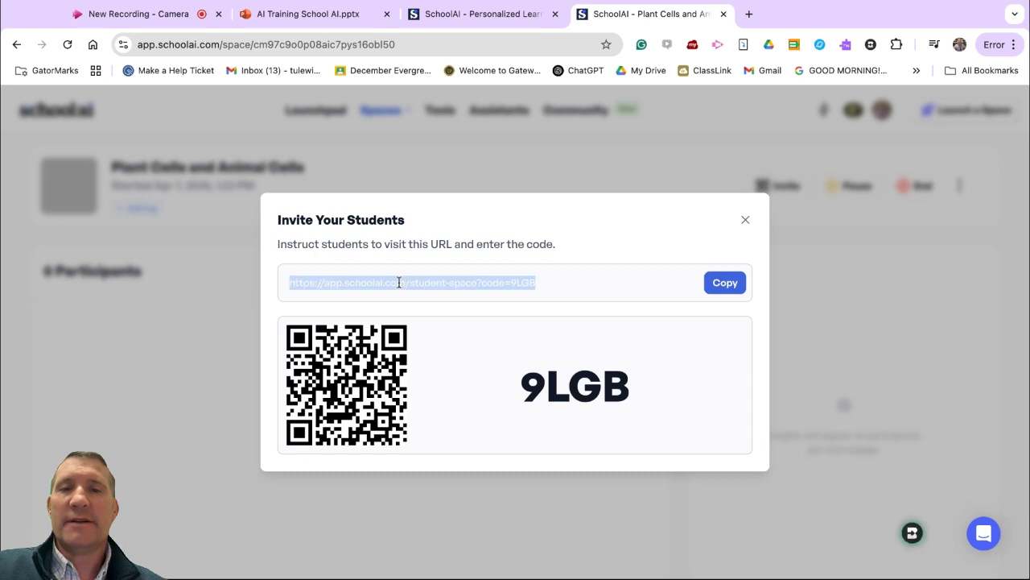
Step: Open the copied student link in a new browser tab and join the space under a student's name
click(749, 14)
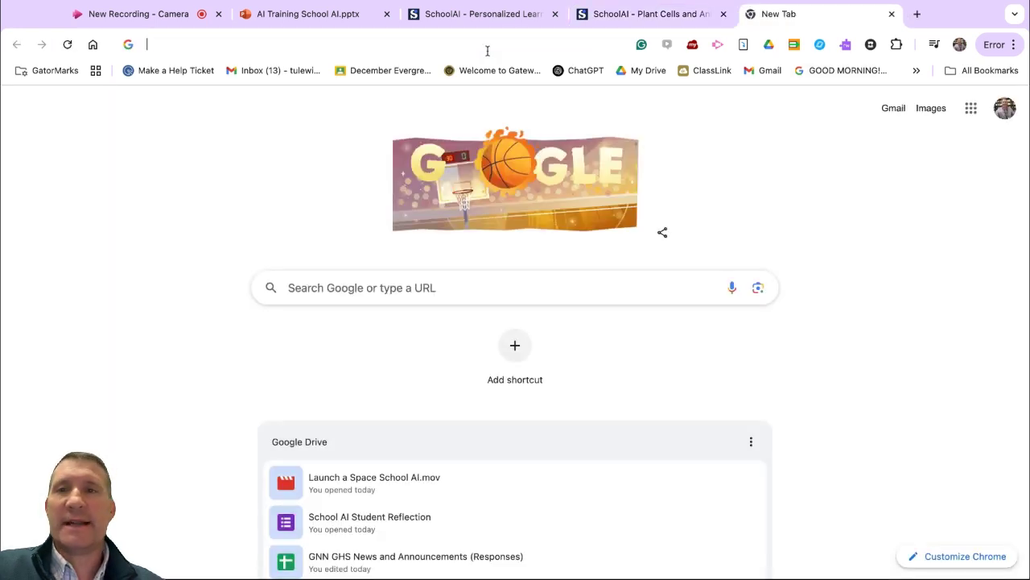
key(super+v)
key(Return)
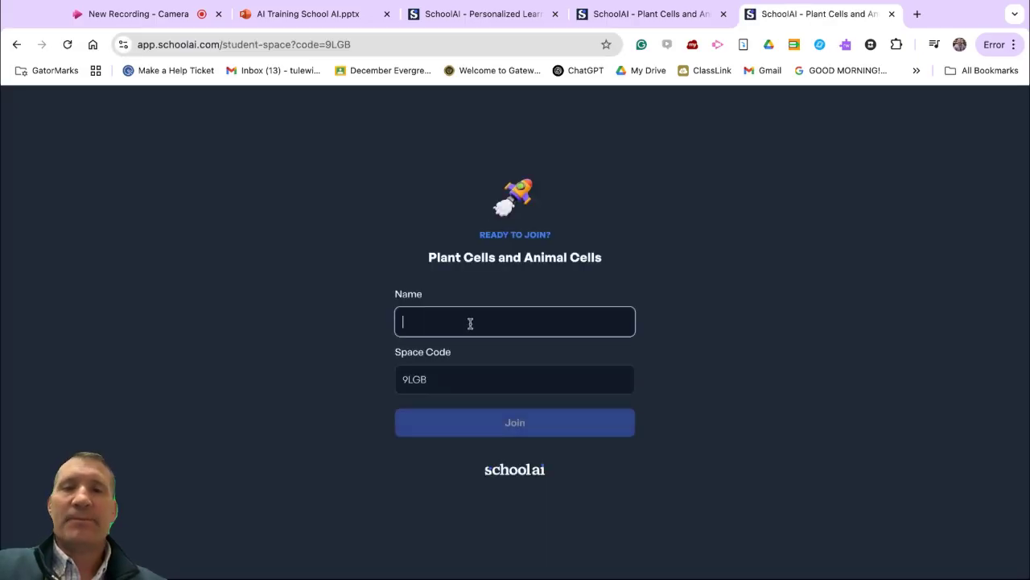
text(George McFlie)
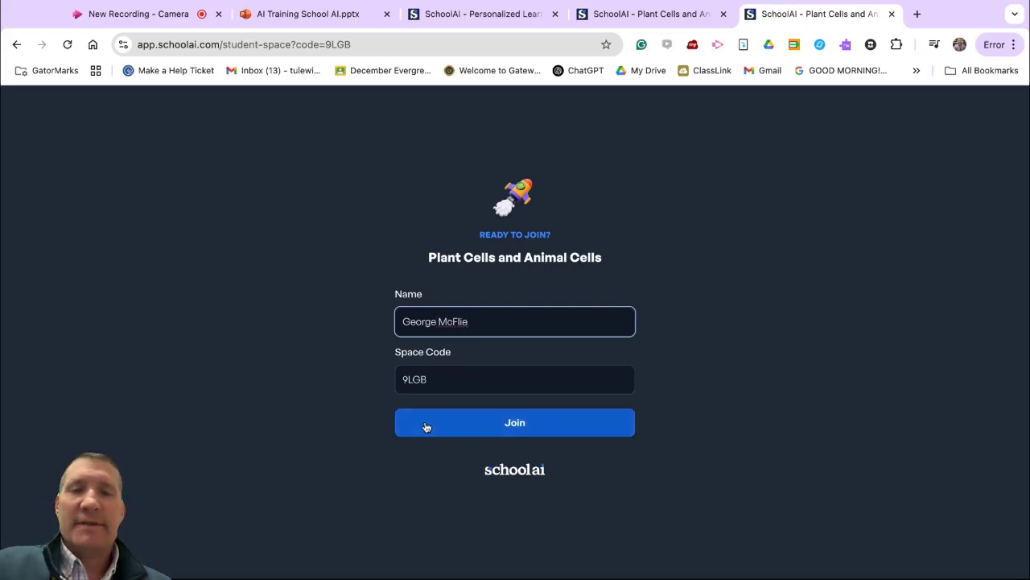
click(519, 425)
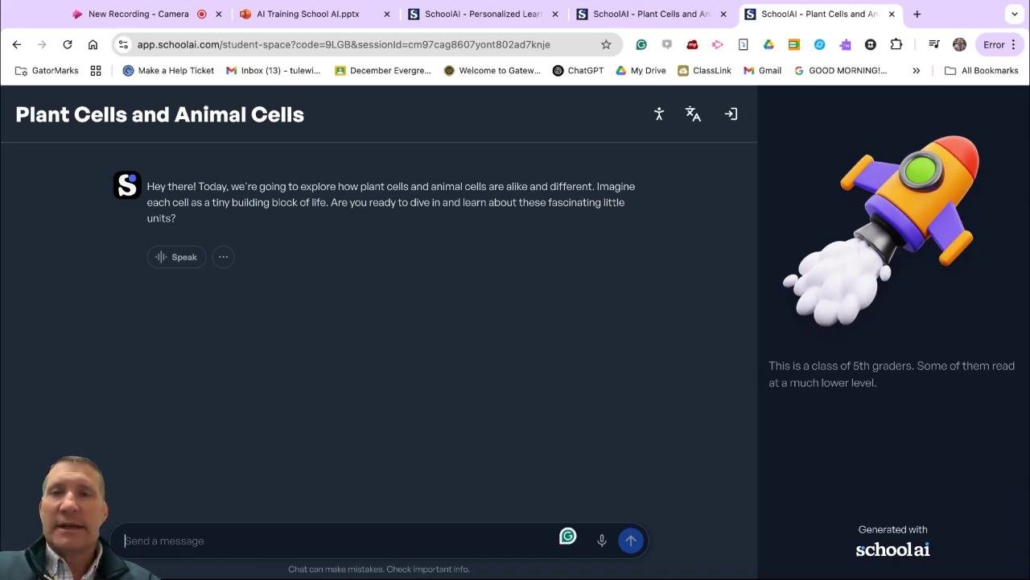
Step: Answer "yes" in the student chat, and respond to the follow-up question with "Im confused"
text(yes)
key(Return)
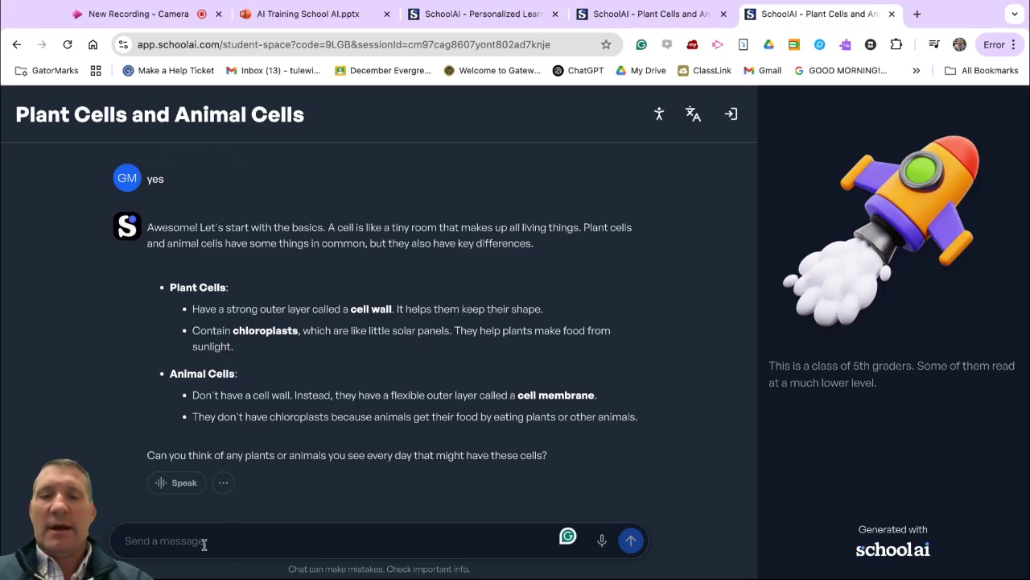
text(Im confused)
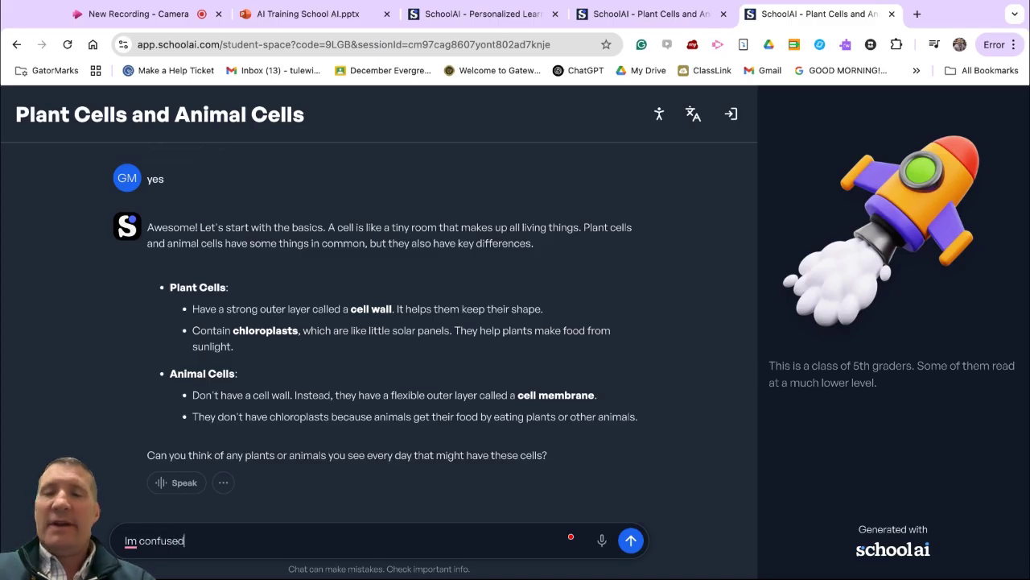
key(Return)
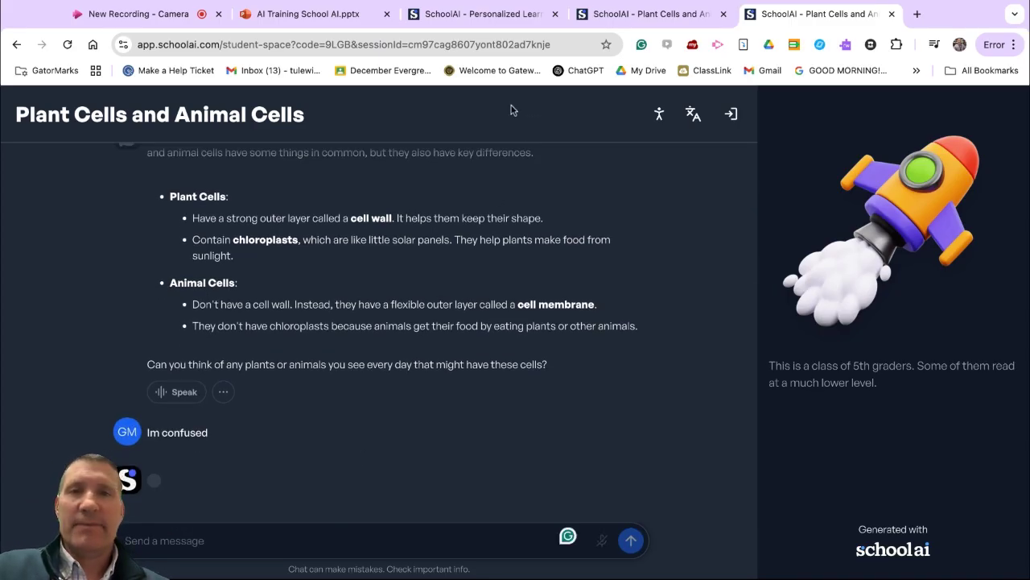
Step: Return to the teacher's session page, close the student invitation and reload the page
click(483, 14)
click(616, 16)
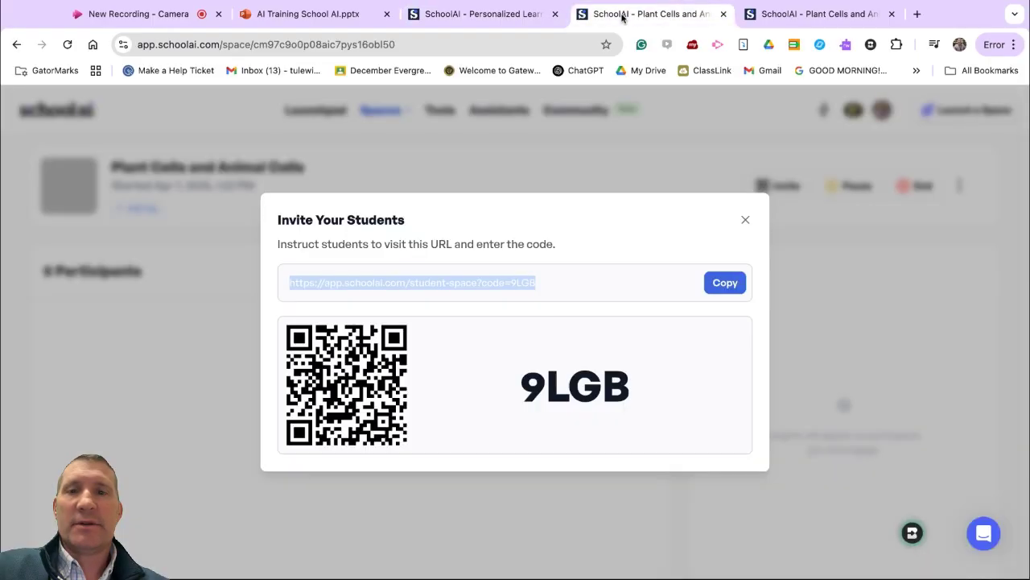
click(744, 225)
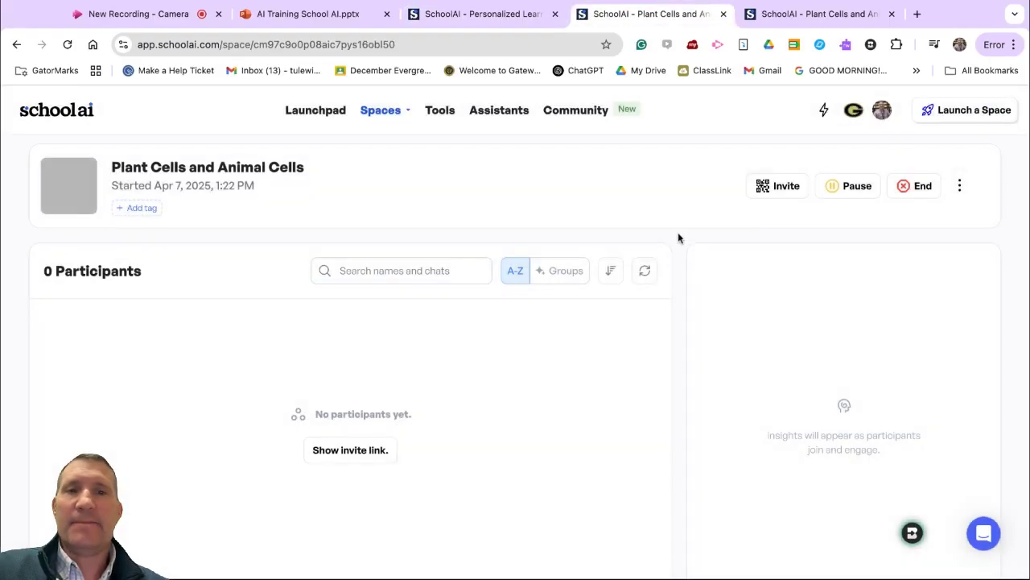
click(66, 45)
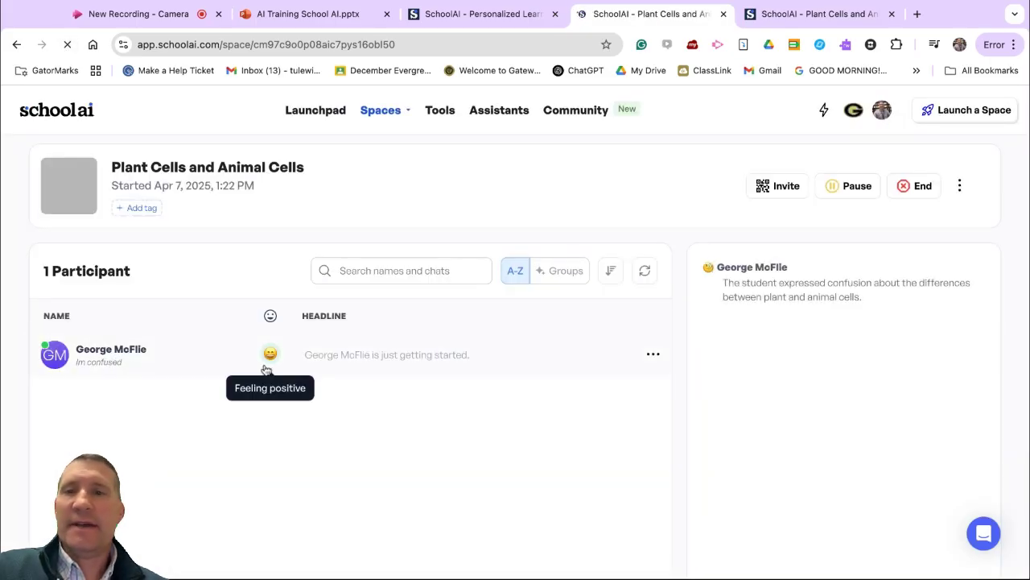
Step: Open the participating student's session details and read the conversation through to the latest reply
click(98, 361)
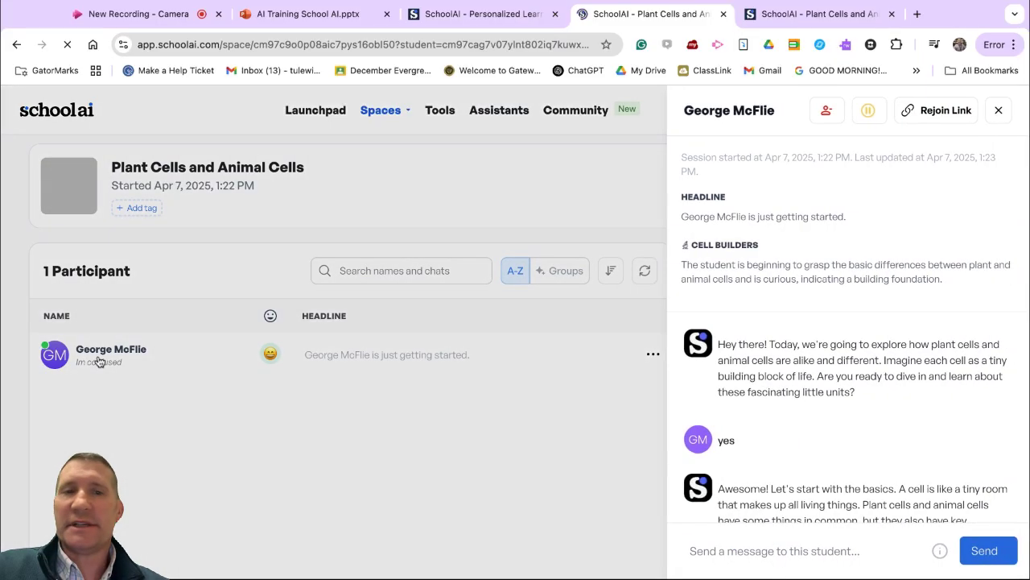
scroll(877, 326, down, 5)
scroll(879, 326, down, 4)
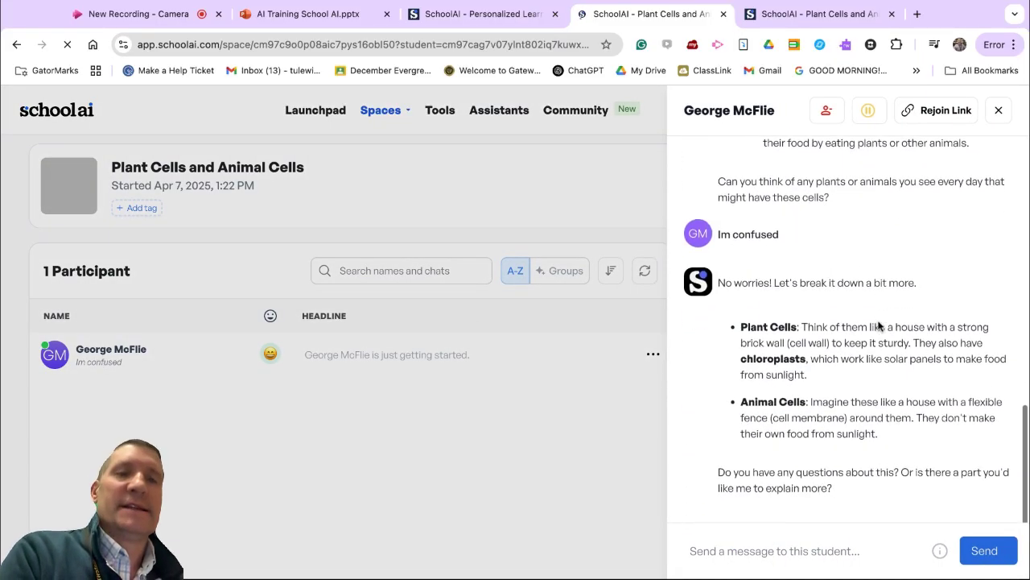
Step: Look back over the student's conversation and close the session details to return to the participant list
scroll(879, 326, up, 8)
click(537, 418)
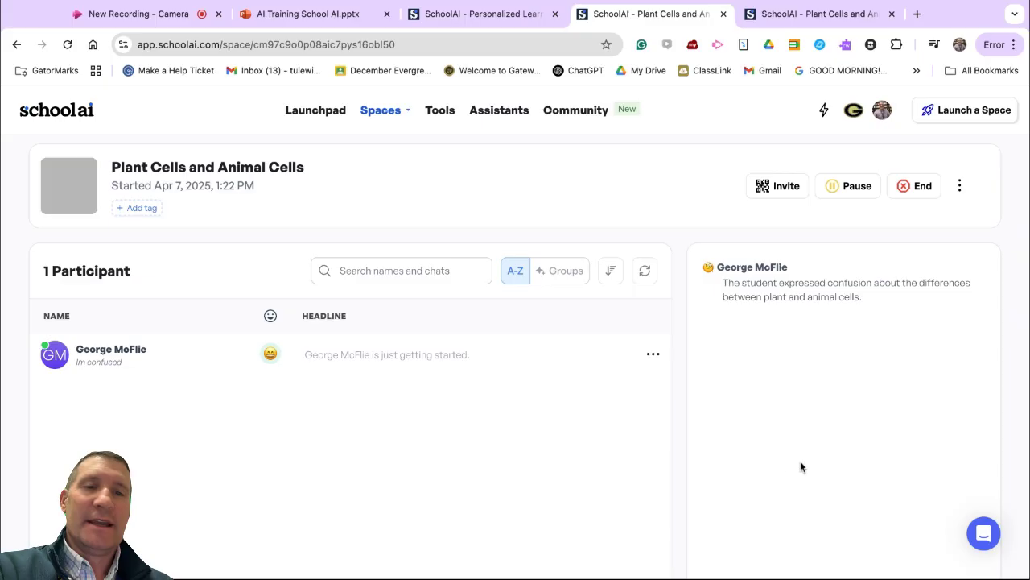
Step: Reopen the participating student's session details, review the conversation and the Cell Builders summary, and return to the session page
click(112, 367)
click(111, 366)
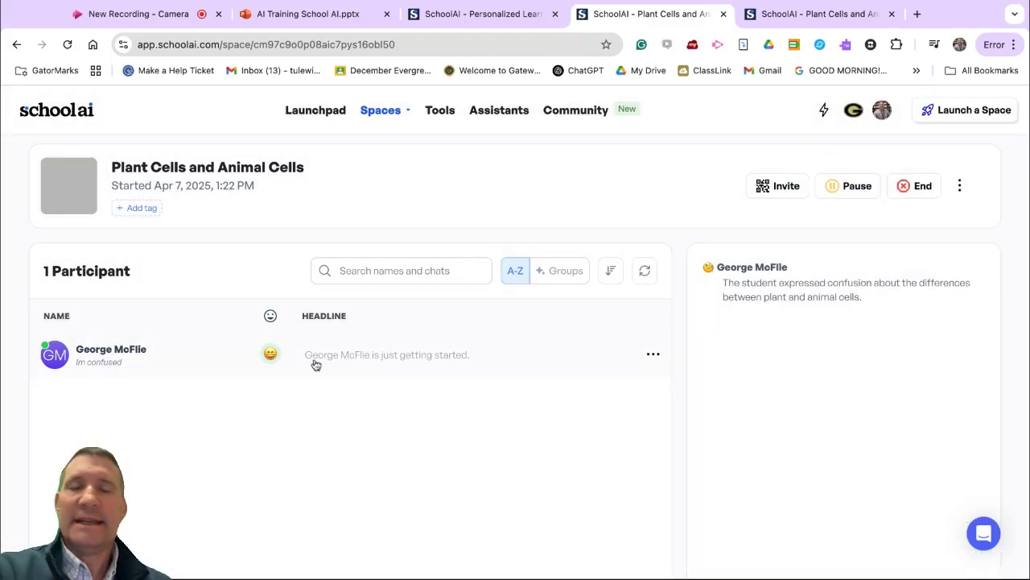
click(120, 362)
scroll(886, 338, down, 8)
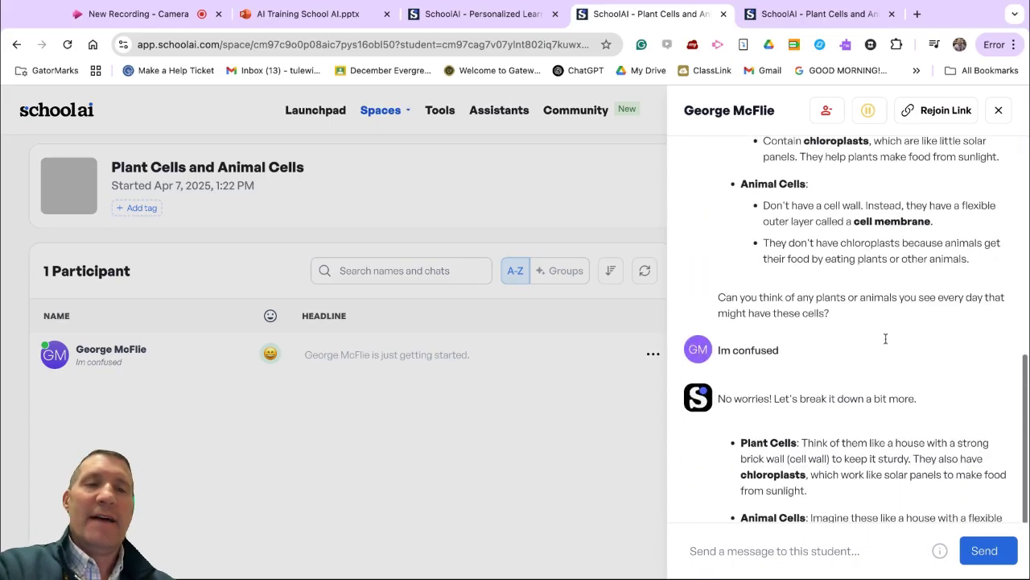
scroll(889, 338, up, 8)
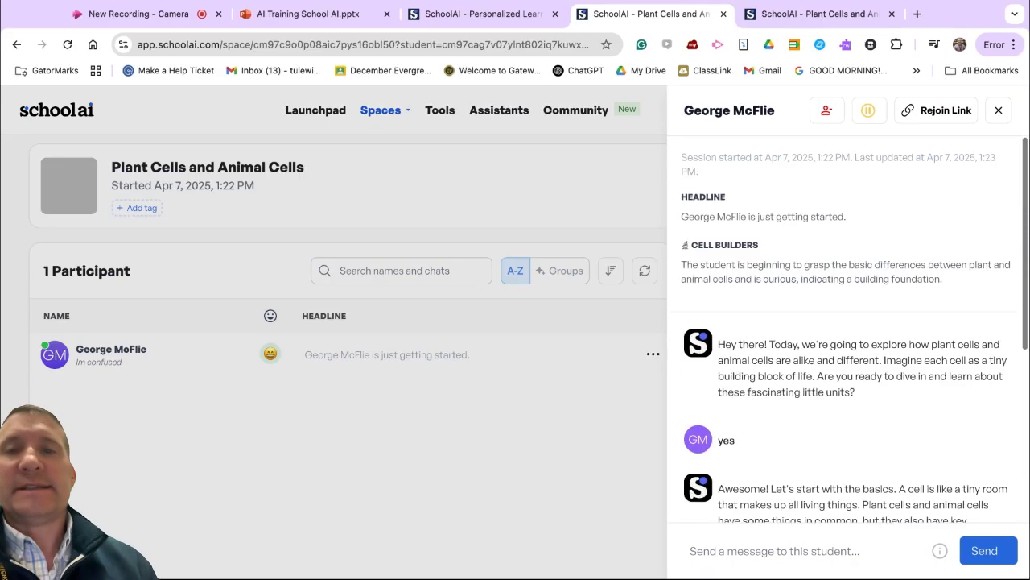
click(406, 419)
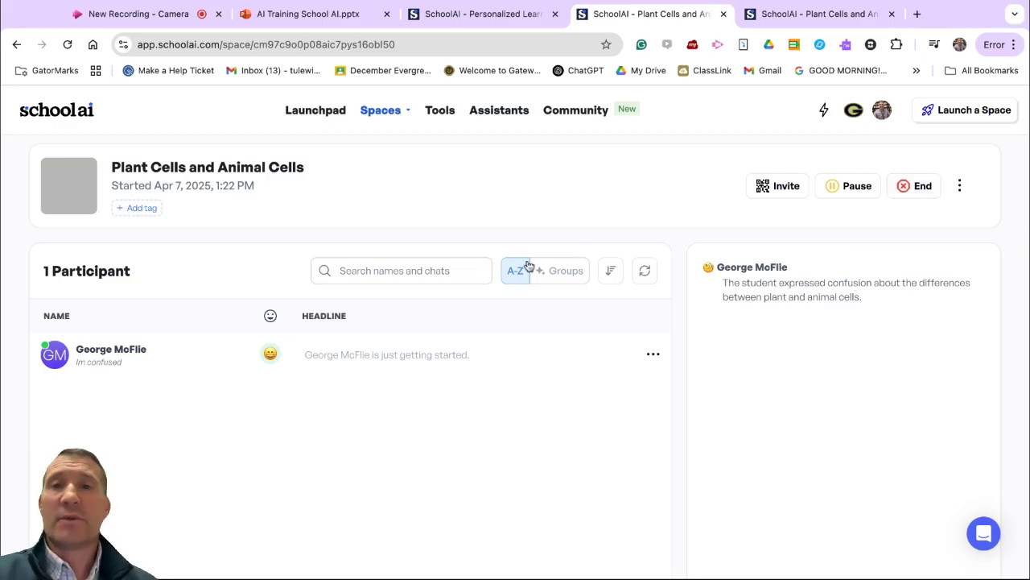
scroll(775, 388, down, 5)
scroll(674, 302, up, 5)
Step: Switch to the "AI Training School AI.pptx" presentation and advance to the "SchoolAI Tips" slide
click(482, 16)
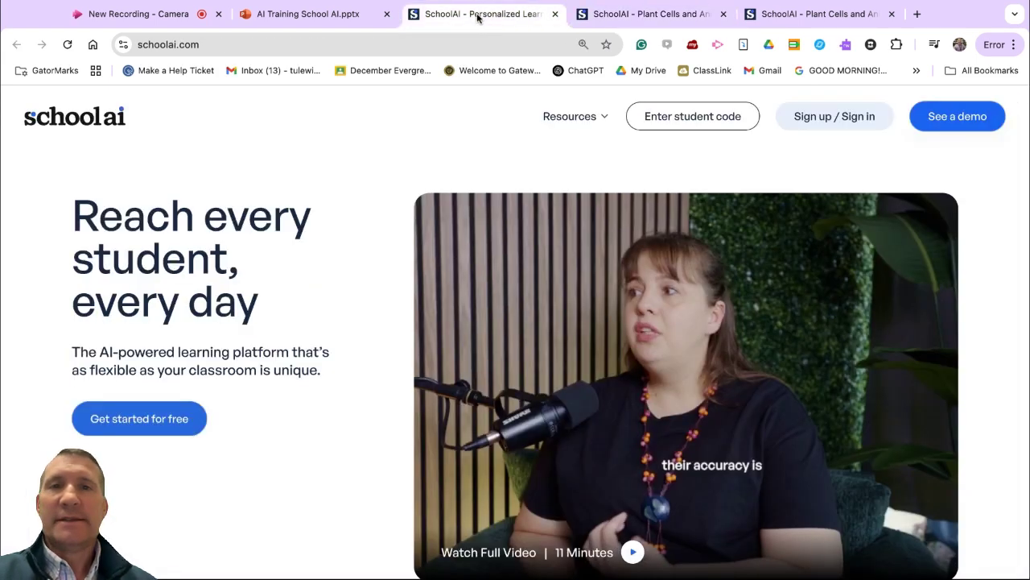
click(326, 16)
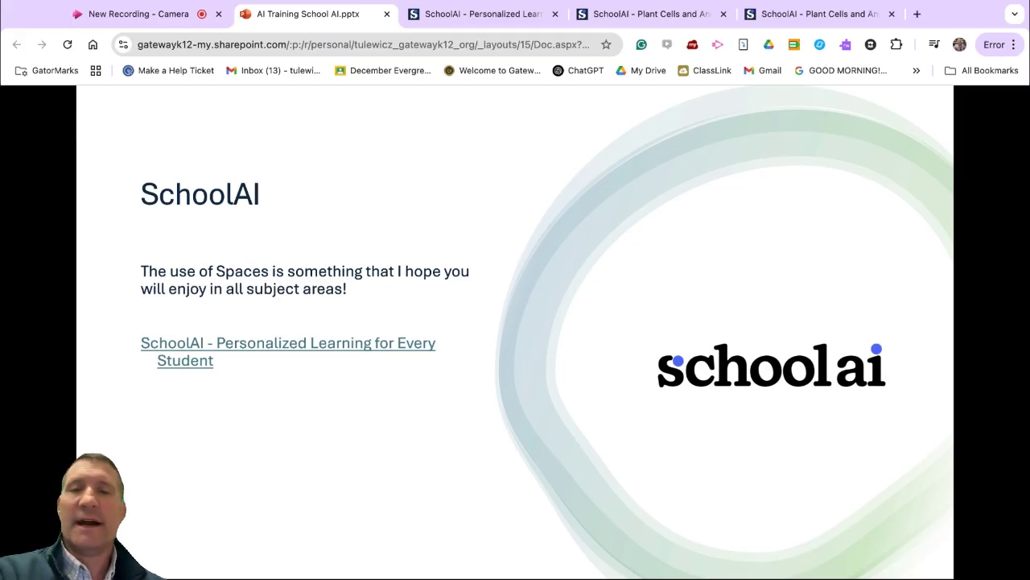
key(Right)
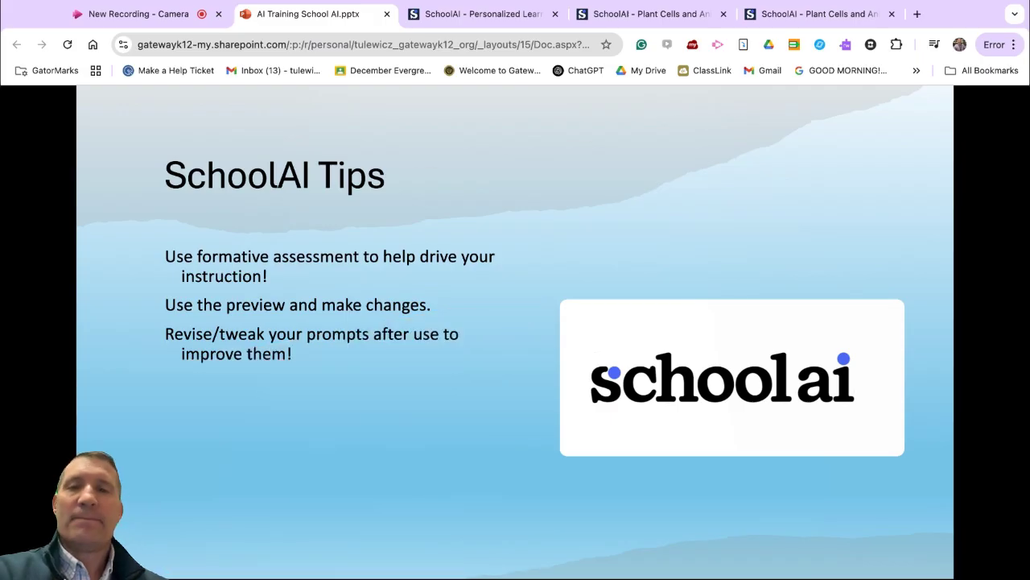